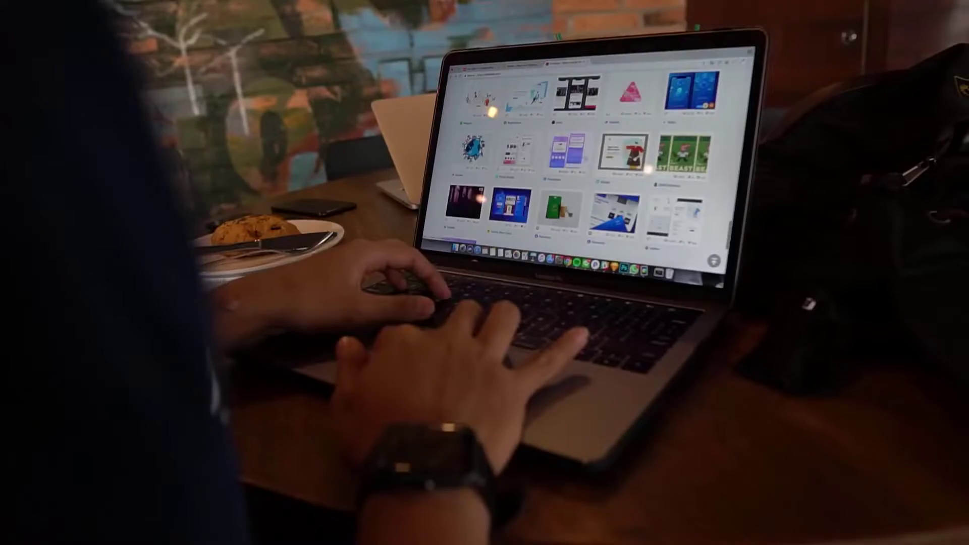
Step: Launch Brave from the taskbar and go to webflow.com
{"action": "scroll", "coordinate": [585, 151], "scroll_direction": "down", "scroll_amount": 5}
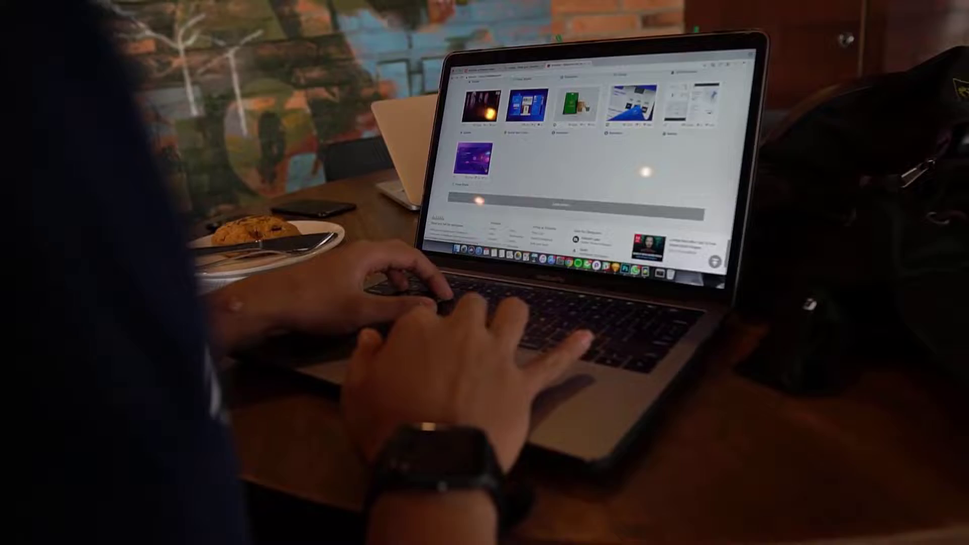
{"action": "scroll", "coordinate": [585, 151], "scroll_direction": "up", "scroll_amount": 2}
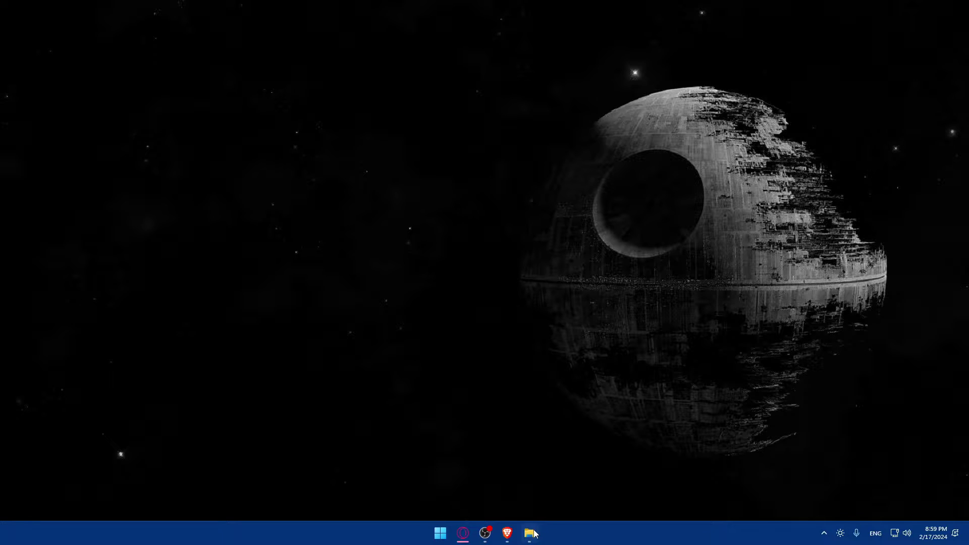
{"action": "left_click", "coordinate": [533, 533]}
{"action": "left_click", "coordinate": [507, 533]}
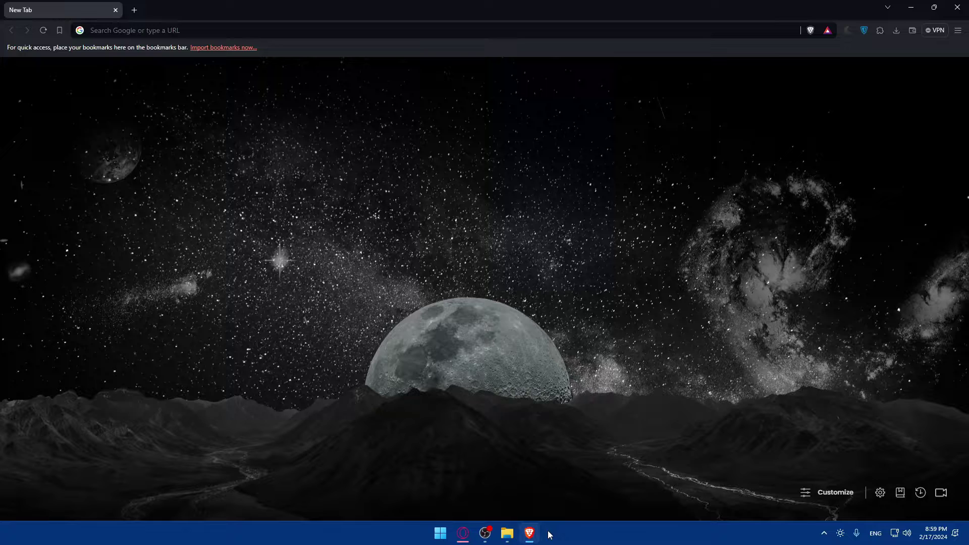
{"action": "left_click_drag", "start_coordinate": [507, 534], "coordinate": [550, 534]}
{"action": "left_click", "coordinate": [526, 535]}
{"action": "left_click", "coordinate": [528, 533]}
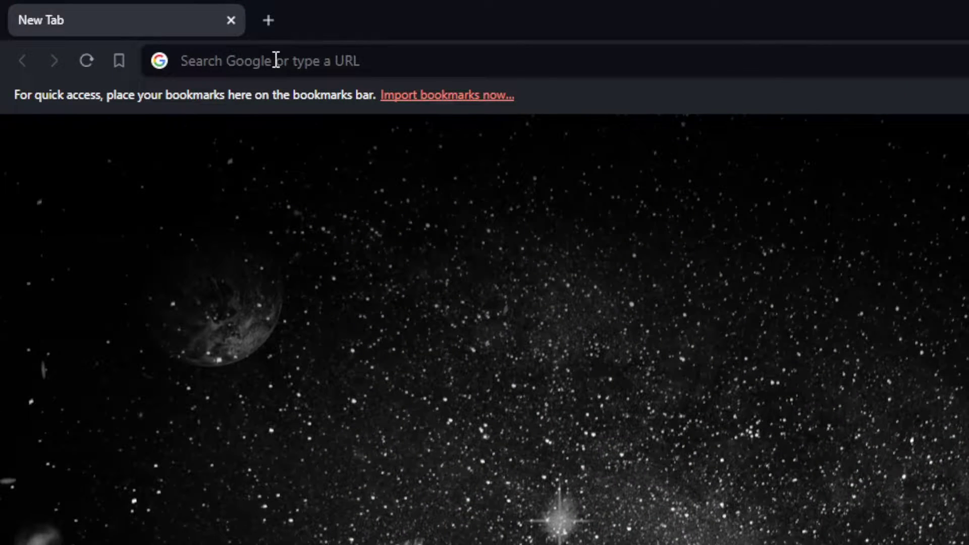
{"action": "left_click", "coordinate": [137, 30]}
{"action": "type", "text": "we"}
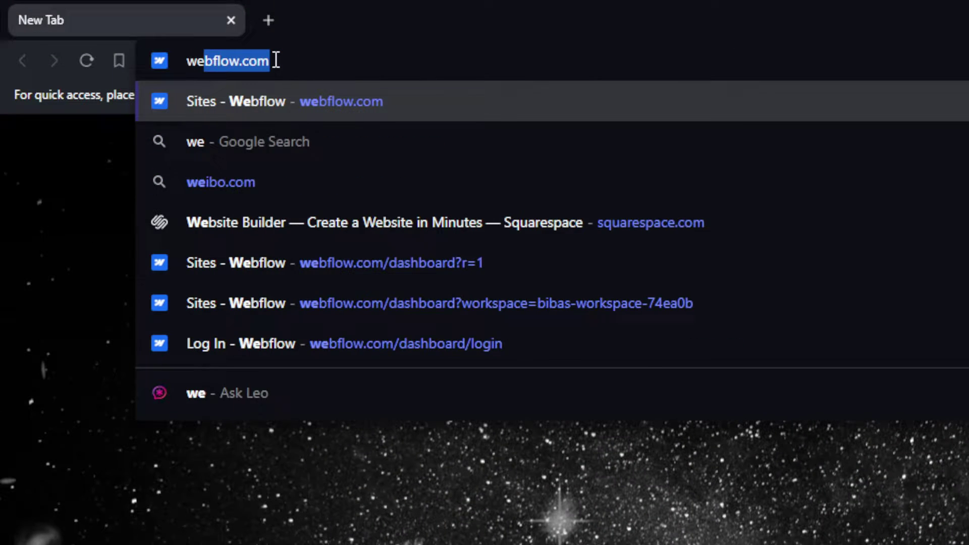
{"action": "type", "text": "bflow.com"}
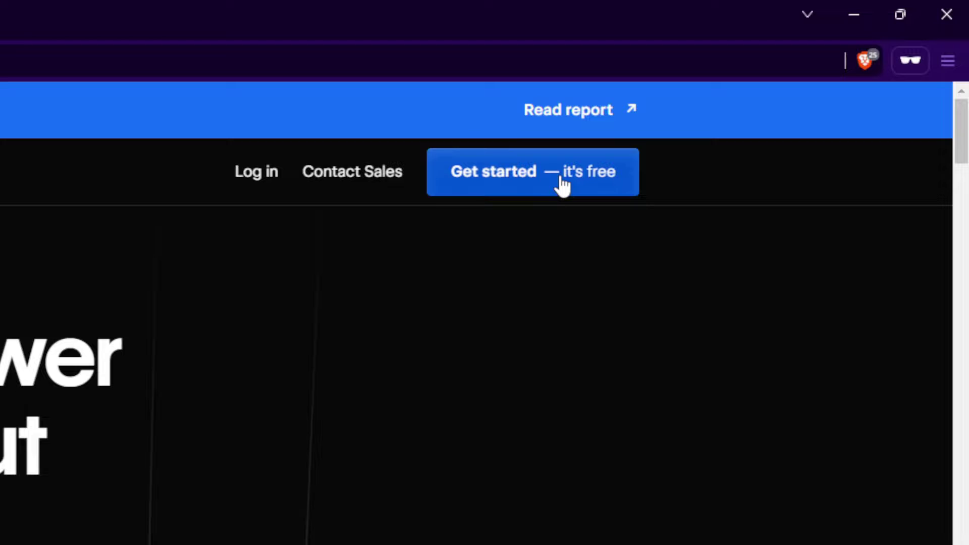
{"action": "left_click", "coordinate": [495, 172]}
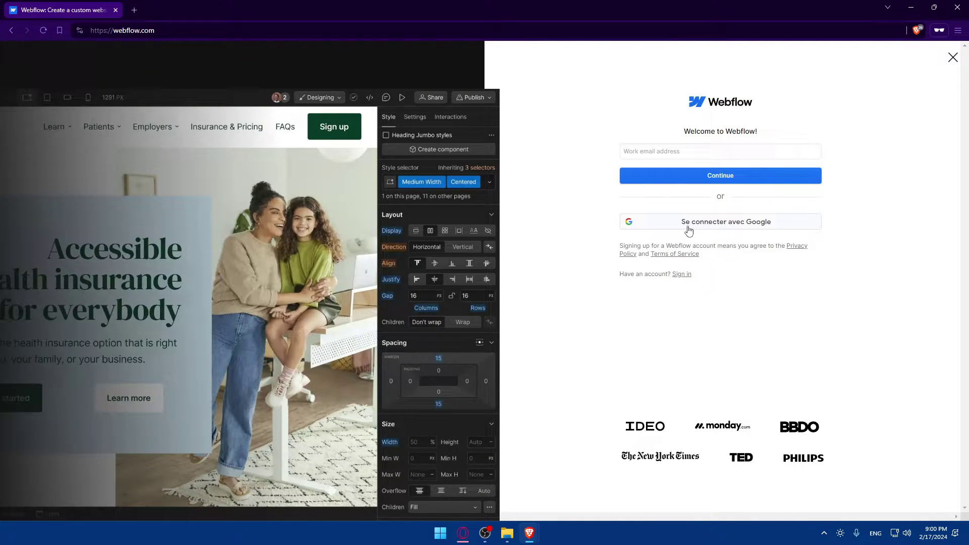
{"action": "key", "text": "ctrl+shift+n"}
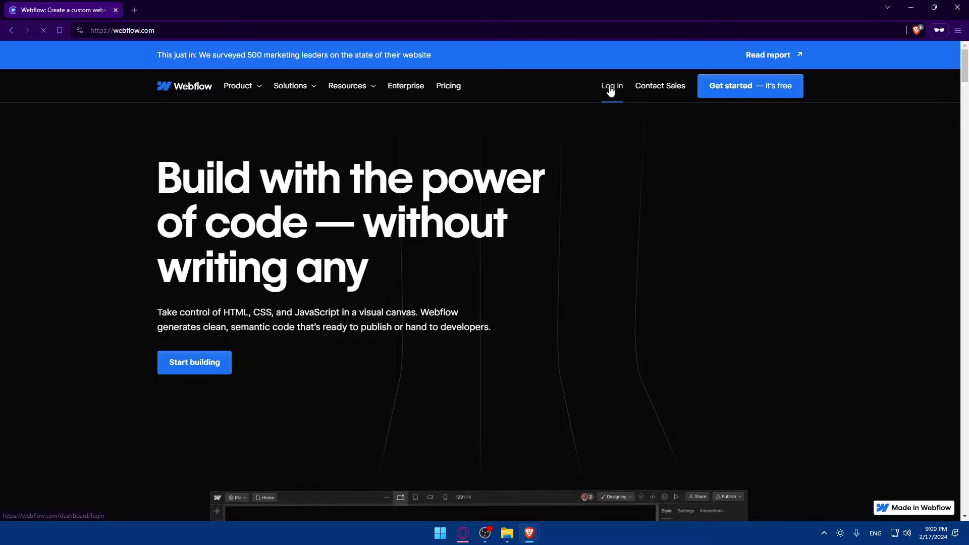
{"action": "left_click", "coordinate": [611, 88]}
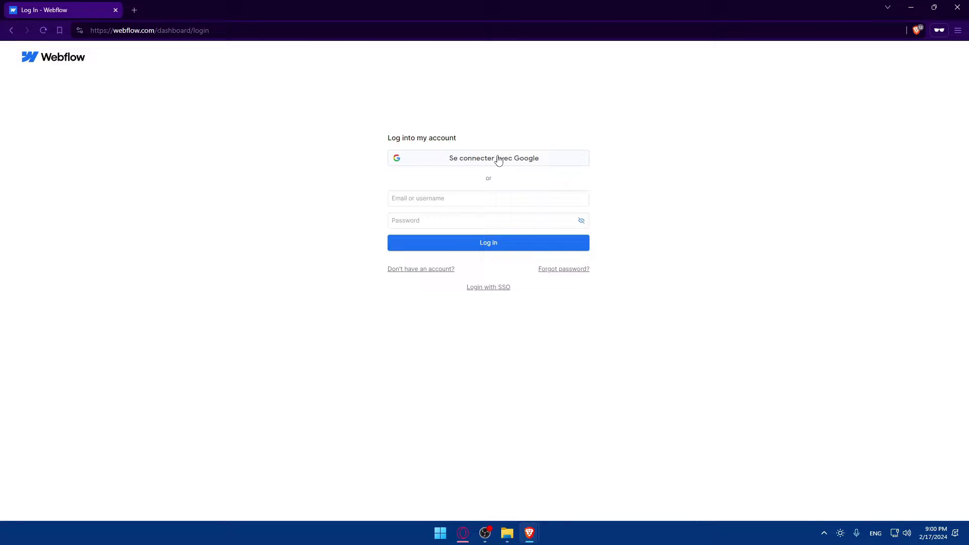
{"action": "key", "text": "alt+Left"}
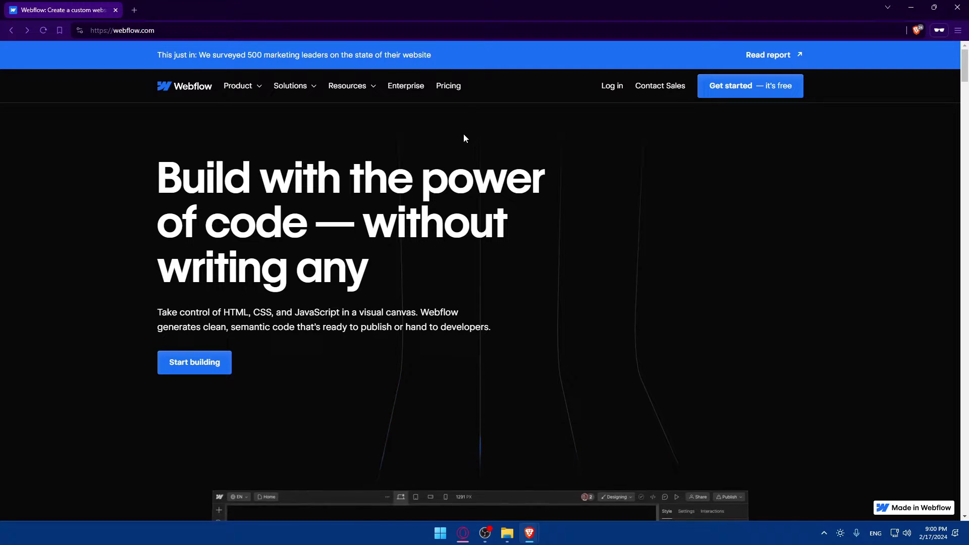
{"action": "left_click", "coordinate": [459, 85]}
{"action": "scroll", "coordinate": [517, 181], "scroll_direction": "down", "scroll_amount": 5}
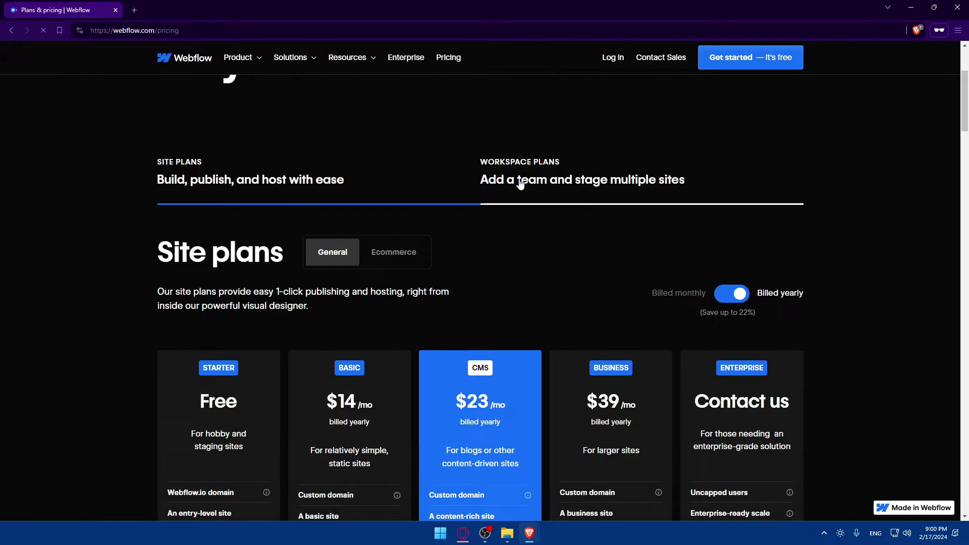
{"action": "scroll", "coordinate": [515, 178], "scroll_direction": "down", "scroll_amount": 2}
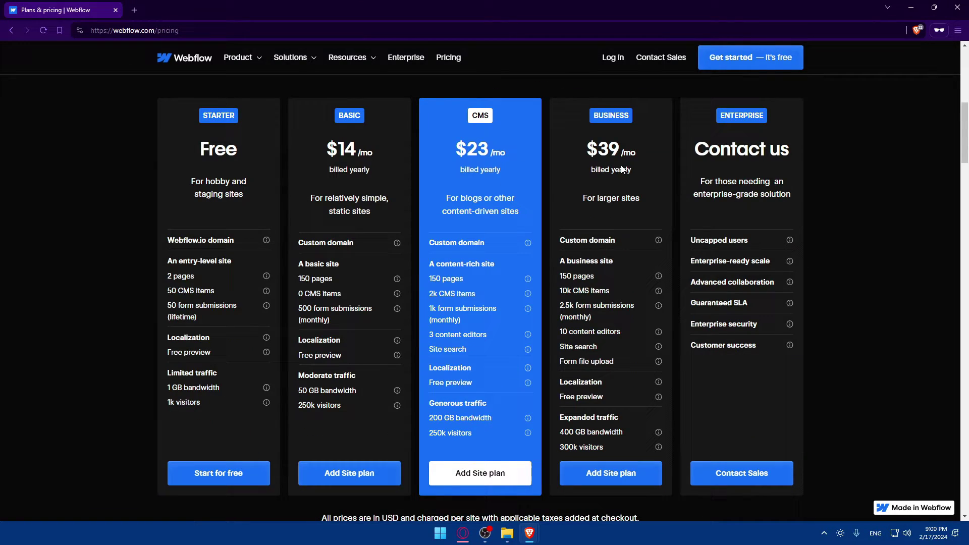
{"action": "scroll", "coordinate": [579, 197], "scroll_direction": "up", "scroll_amount": 4}
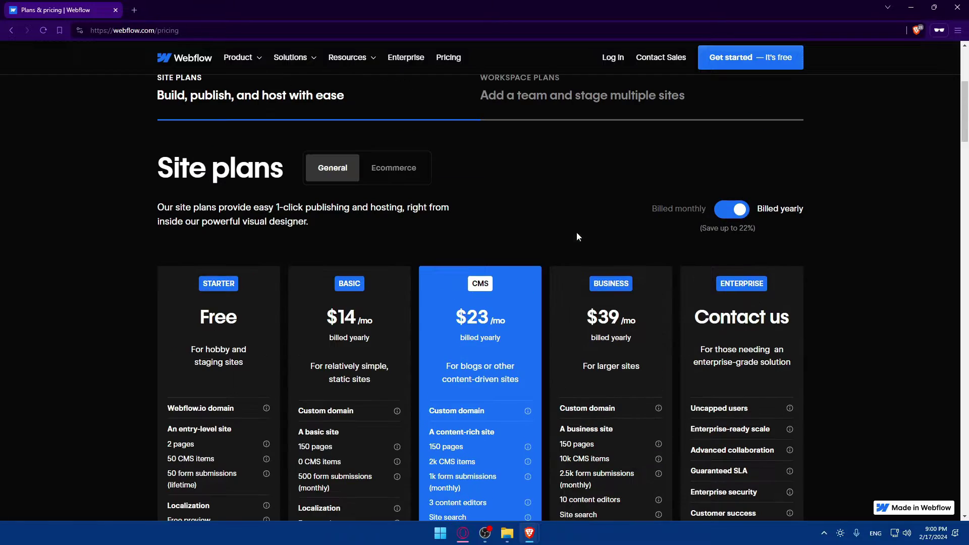
{"action": "left_click", "coordinate": [731, 215]}
{"action": "left_click", "coordinate": [398, 167]}
{"action": "scroll", "coordinate": [473, 197], "scroll_direction": "down", "scroll_amount": 4}
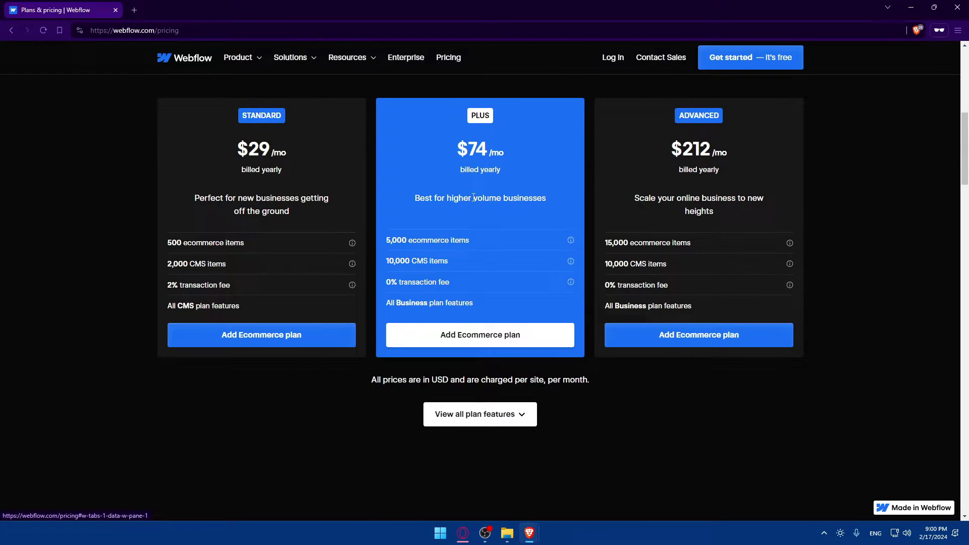
{"action": "scroll", "coordinate": [473, 196], "scroll_direction": "up", "scroll_amount": 2}
{"action": "left_click", "coordinate": [738, 127]}
{"action": "key", "text": "alt+Left"}
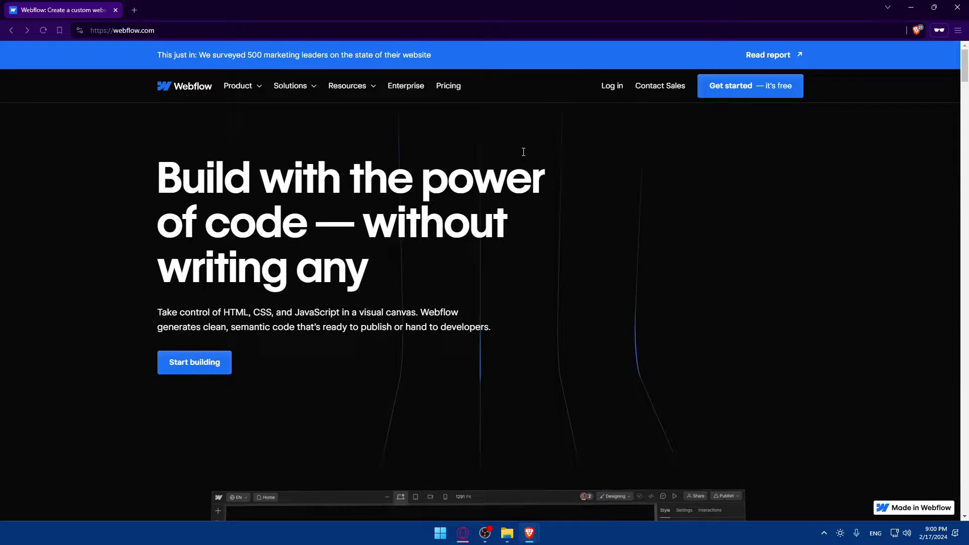
{"action": "scroll", "coordinate": [504, 160], "scroll_direction": "down", "scroll_amount": 3}
{"action": "scroll", "coordinate": [508, 165], "scroll_direction": "down", "scroll_amount": 10}
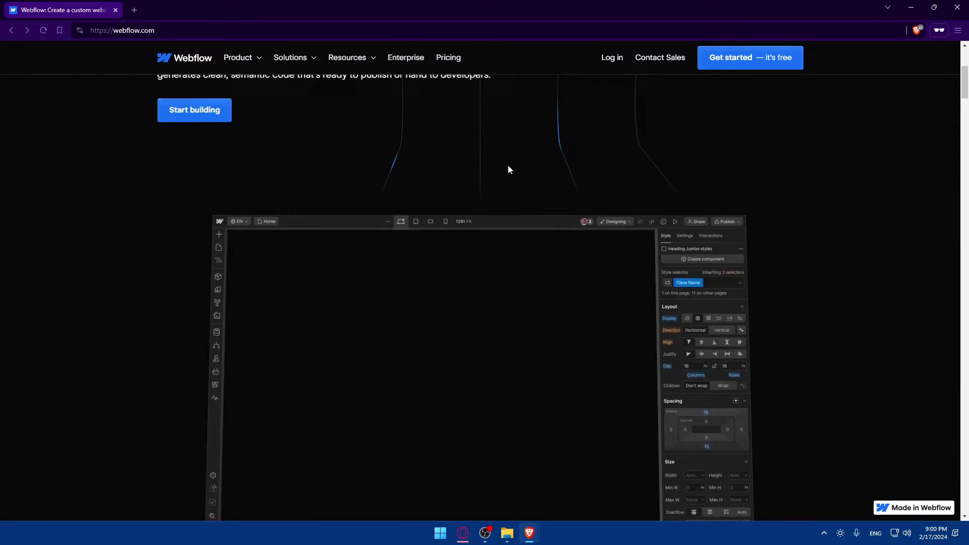
{"action": "scroll", "coordinate": [508, 167], "scroll_direction": "down", "scroll_amount": 15}
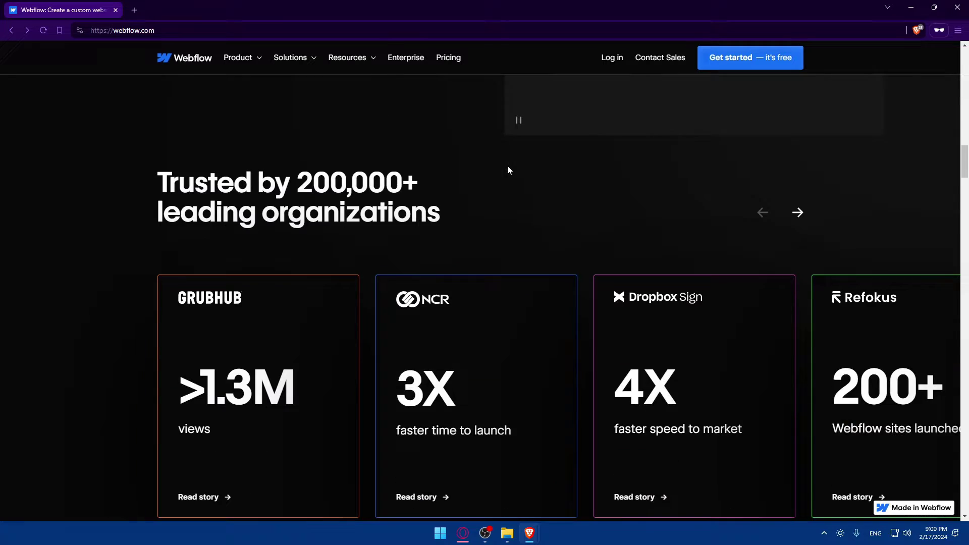
{"action": "scroll", "coordinate": [508, 265], "scroll_direction": "down", "scroll_amount": 20}
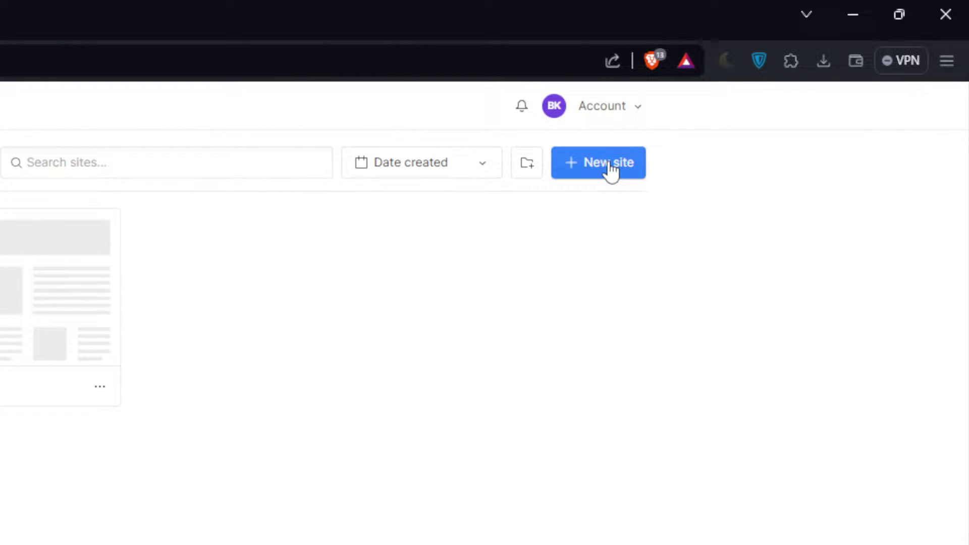
Step: Start creating a new Webflow site and scroll through the template options
{"action": "left_click", "coordinate": [612, 170]}
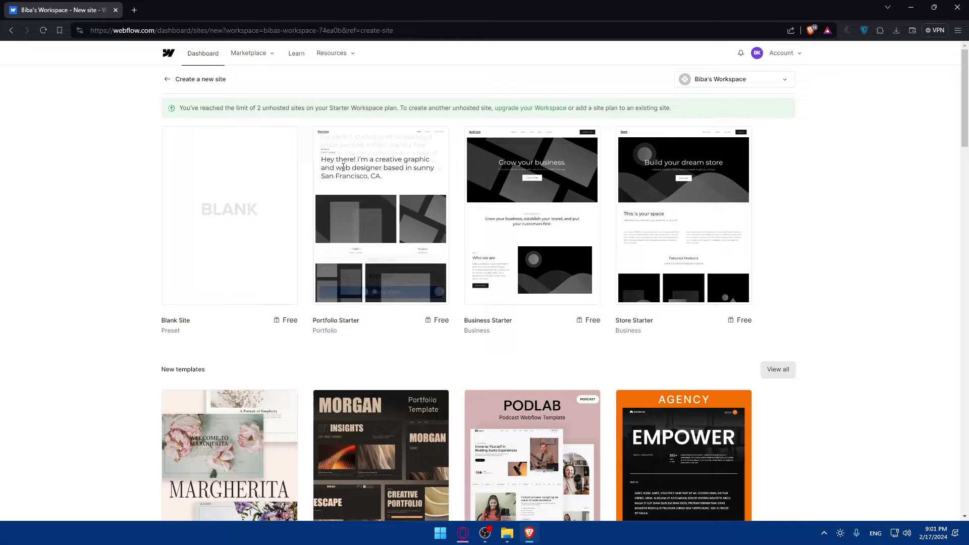
{"action": "scroll", "coordinate": [593, 186], "scroll_direction": "down", "scroll_amount": 8}
{"action": "scroll", "coordinate": [320, 249], "scroll_direction": "up", "scroll_amount": 8}
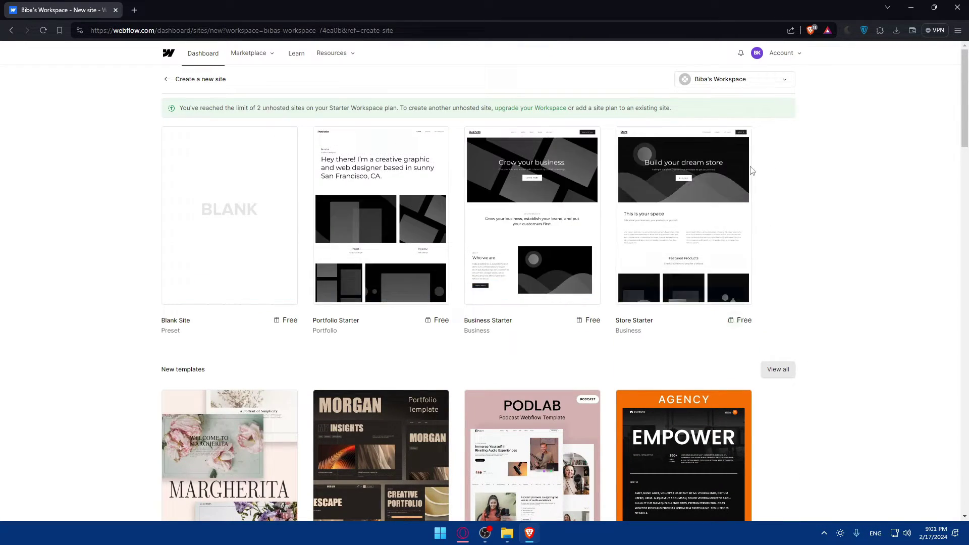
{"action": "scroll", "coordinate": [728, 324], "scroll_direction": "down", "scroll_amount": 3}
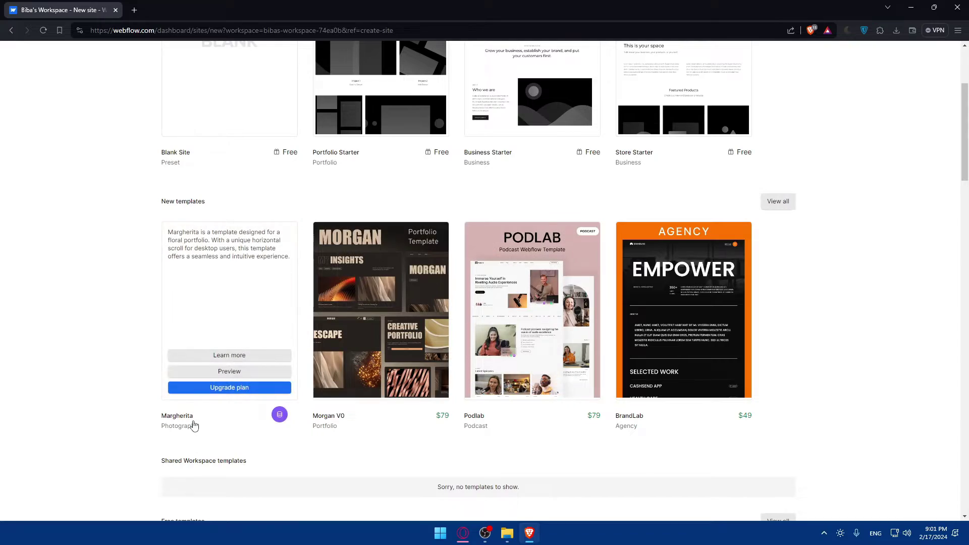
{"action": "scroll", "coordinate": [430, 414], "scroll_direction": "down", "scroll_amount": 6}
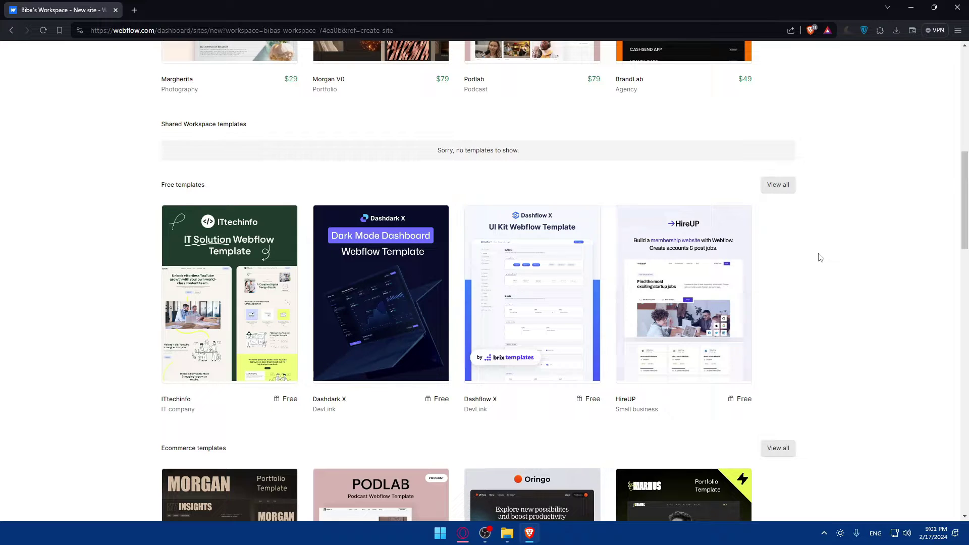
{"action": "mouse_move", "coordinate": [428, 286]}
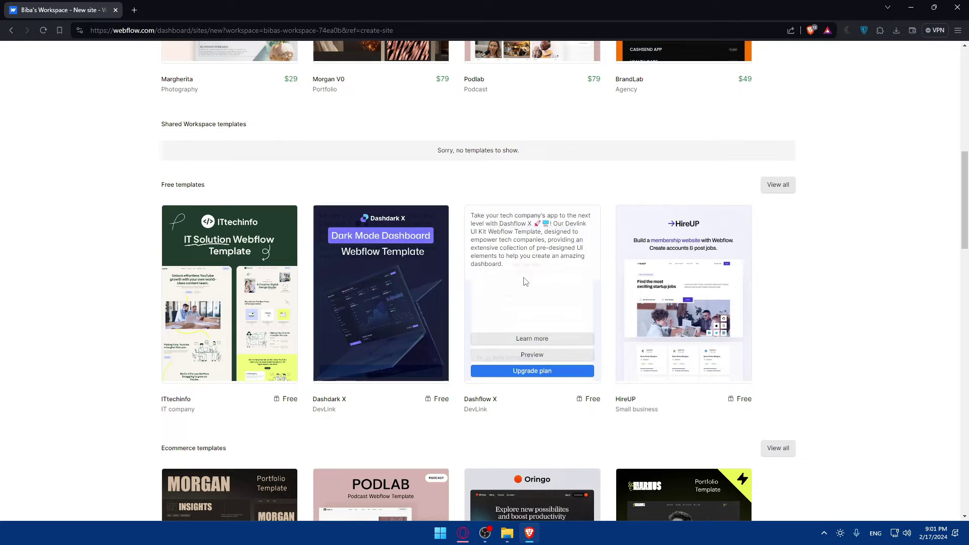
{"action": "scroll", "coordinate": [501, 233], "scroll_direction": "down", "scroll_amount": 3}
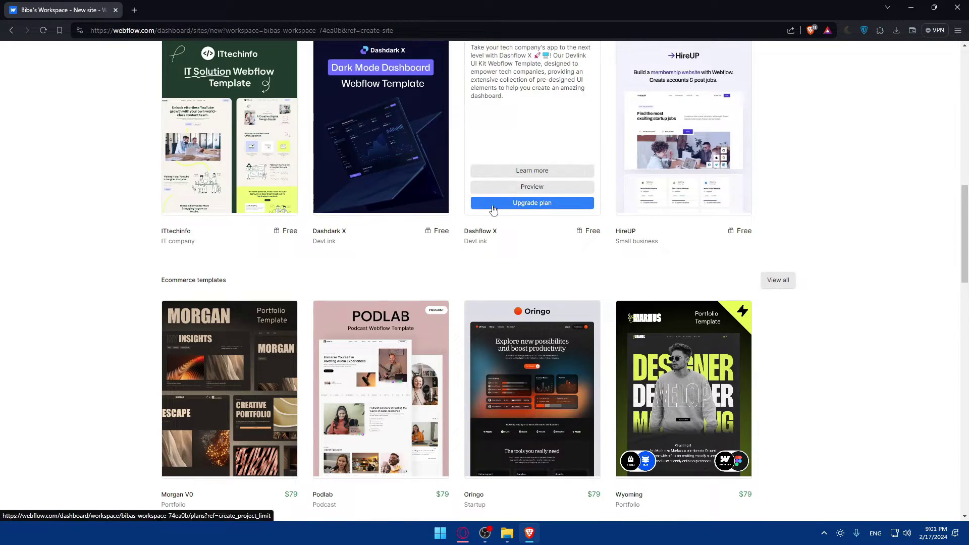
{"action": "scroll", "coordinate": [493, 210], "scroll_direction": "up", "scroll_amount": 5}
Step: Show all free website templates and scroll through the gallery
{"action": "left_click", "coordinate": [775, 268]}
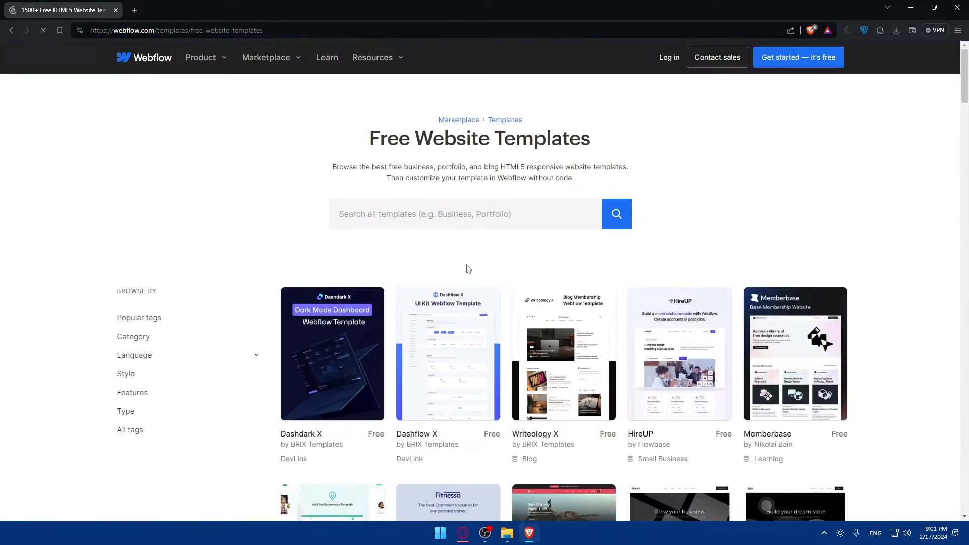
{"action": "scroll", "coordinate": [505, 212], "scroll_direction": "down", "scroll_amount": 20}
{"action": "scroll", "coordinate": [540, 207], "scroll_direction": "down", "scroll_amount": 15}
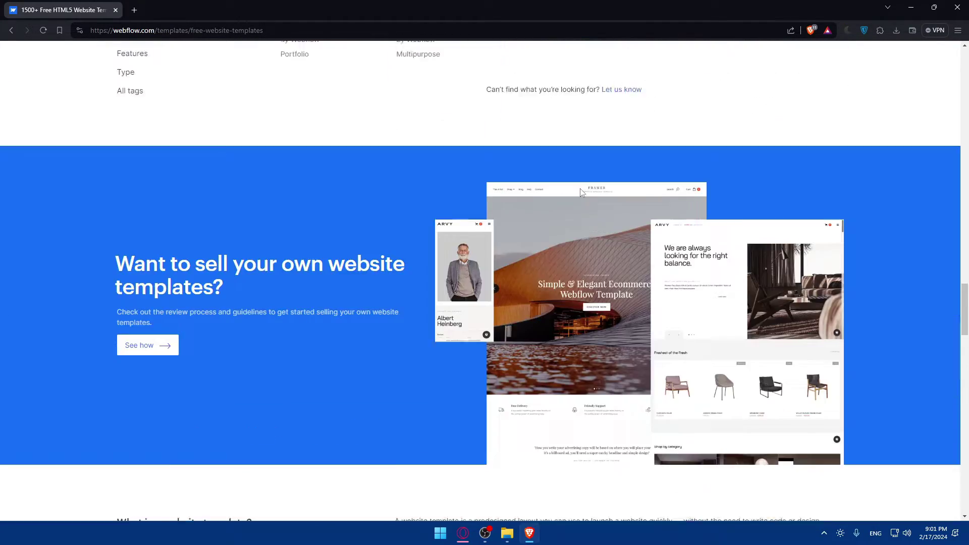
{"action": "scroll", "coordinate": [580, 188], "scroll_direction": "up", "scroll_amount": 15}
Step: Create the tester site from the free Dashdark X template
{"action": "left_click", "coordinate": [565, 194]}
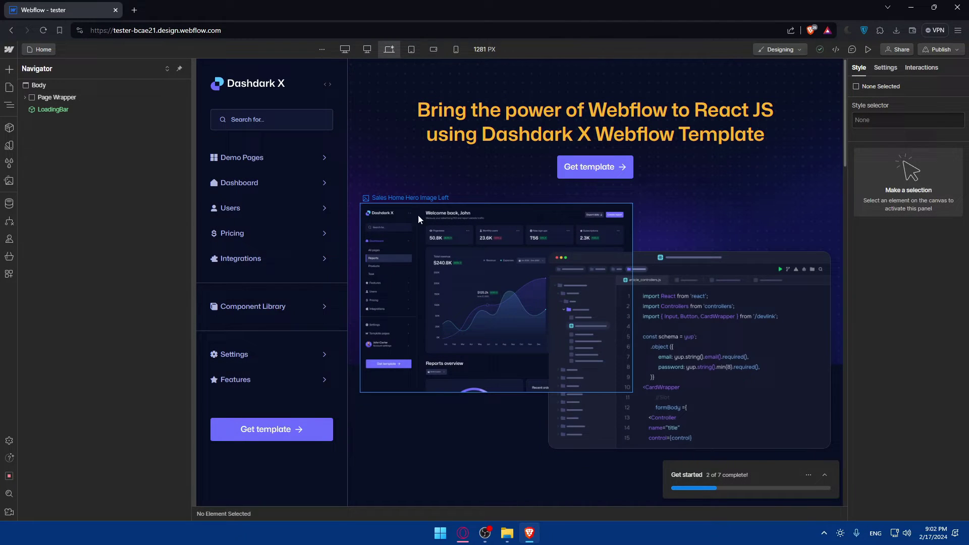
Step: Preview the site, expand the Integrations, Pricing, Users and Dashboard menus, and view Reports
{"action": "left_click", "coordinate": [868, 49]}
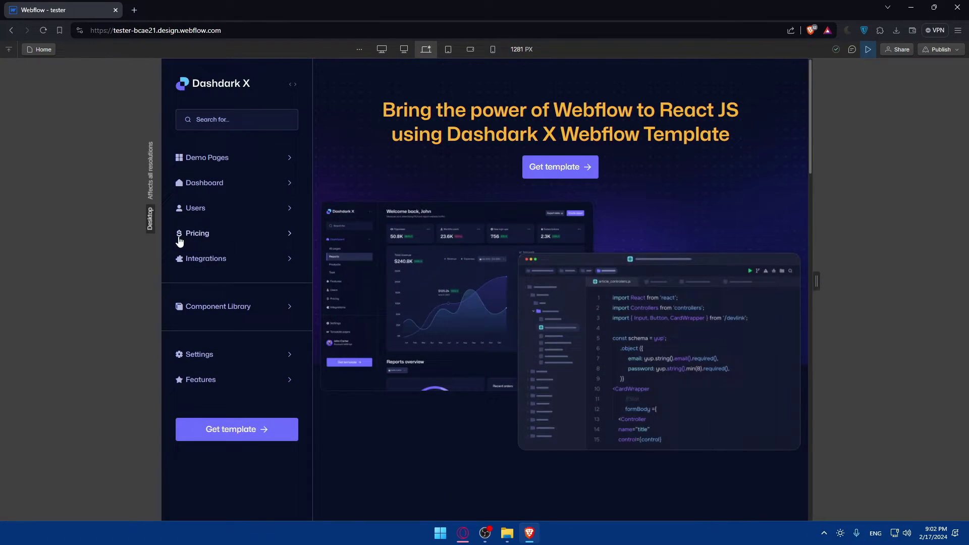
{"action": "left_click", "coordinate": [230, 260]}
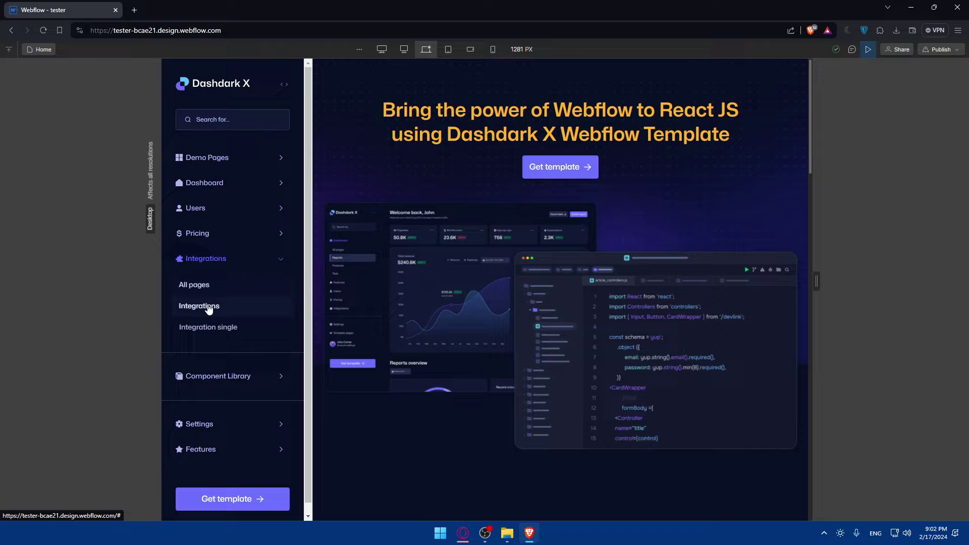
{"action": "left_click", "coordinate": [228, 234]}
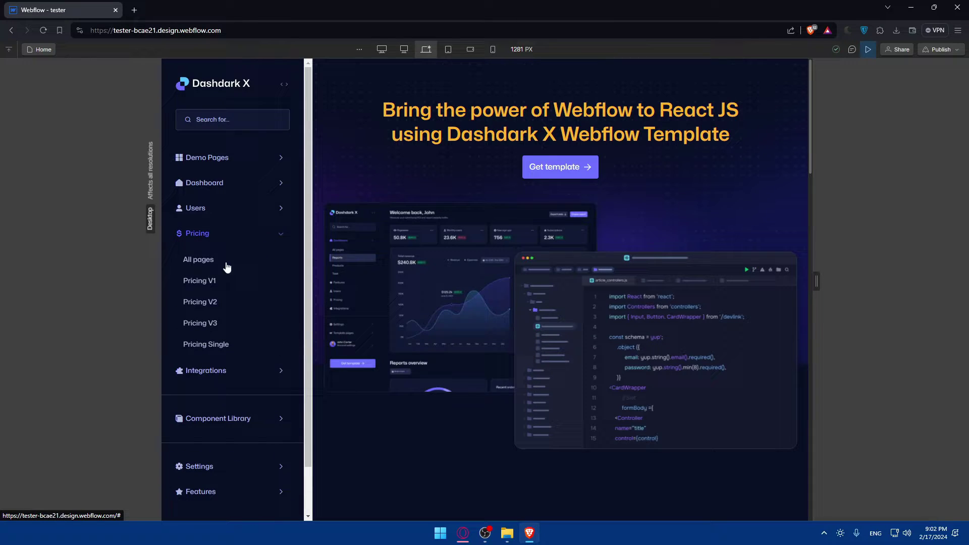
{"action": "left_click", "coordinate": [250, 211]}
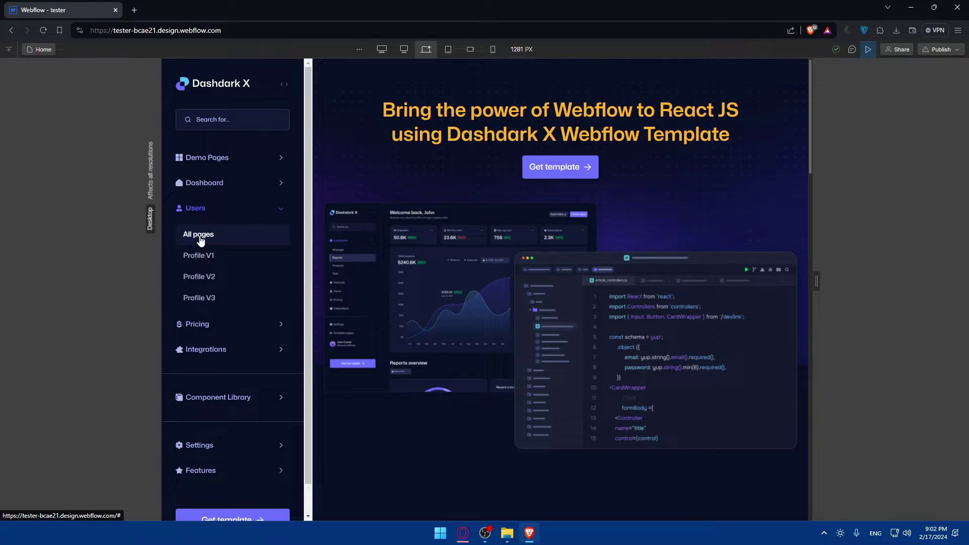
{"action": "left_click", "coordinate": [204, 183]}
{"action": "left_click", "coordinate": [198, 231]}
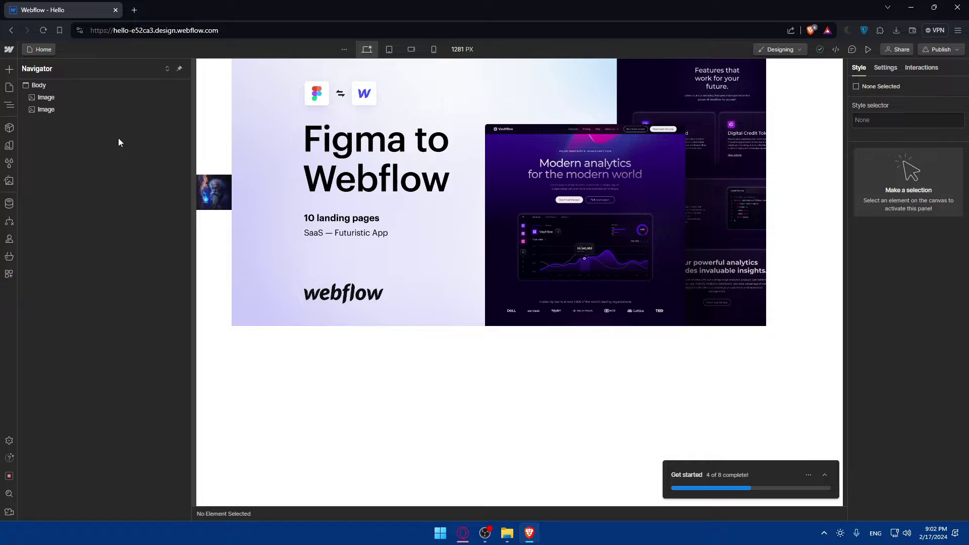
Step: Delete the Figma to Webflow image and the small image from Home, then show Pages
{"action": "left_click", "coordinate": [89, 106]}
{"action": "key", "text": "Delete"}
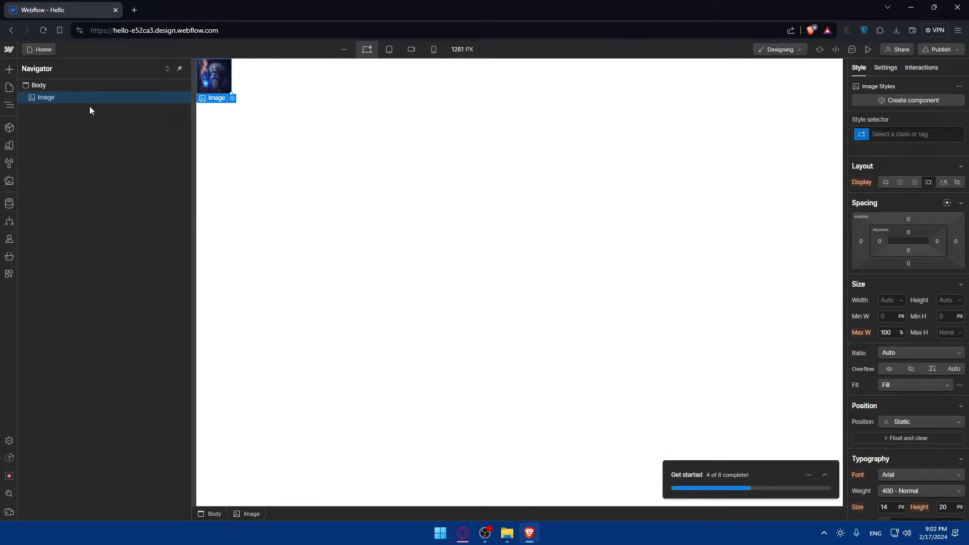
{"action": "key", "text": "Delete"}
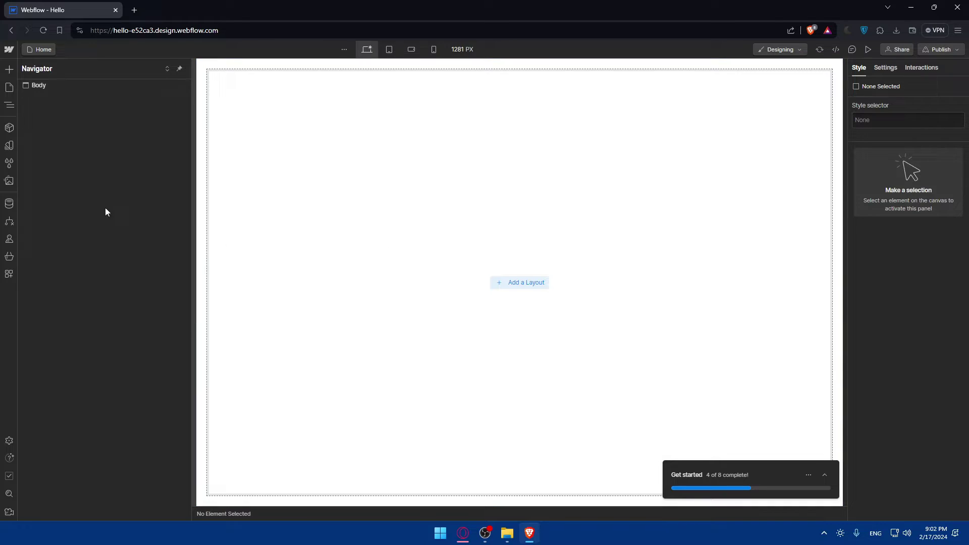
{"action": "left_click", "coordinate": [16, 92]}
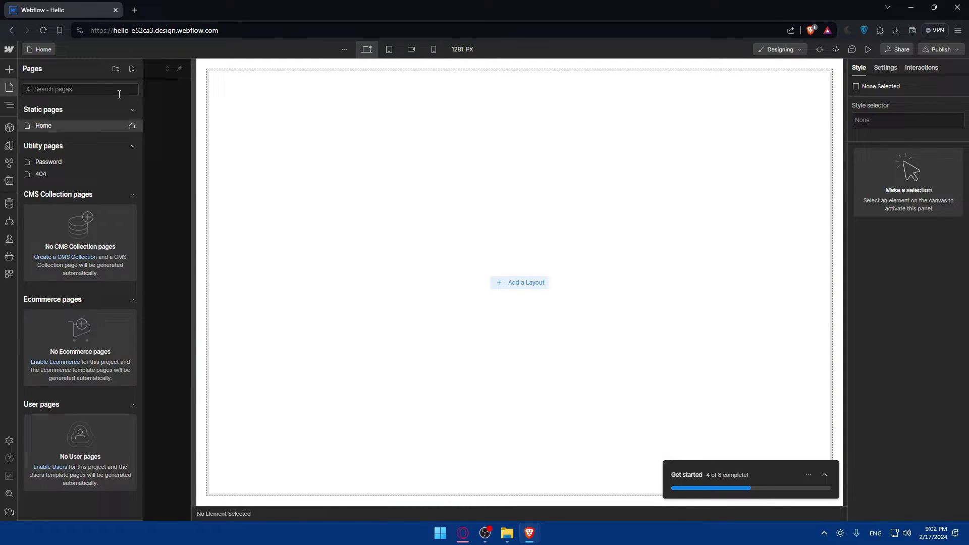
Step: Open New Page Settings, scroll through them, and close without creating a page
{"action": "left_click", "coordinate": [129, 73]}
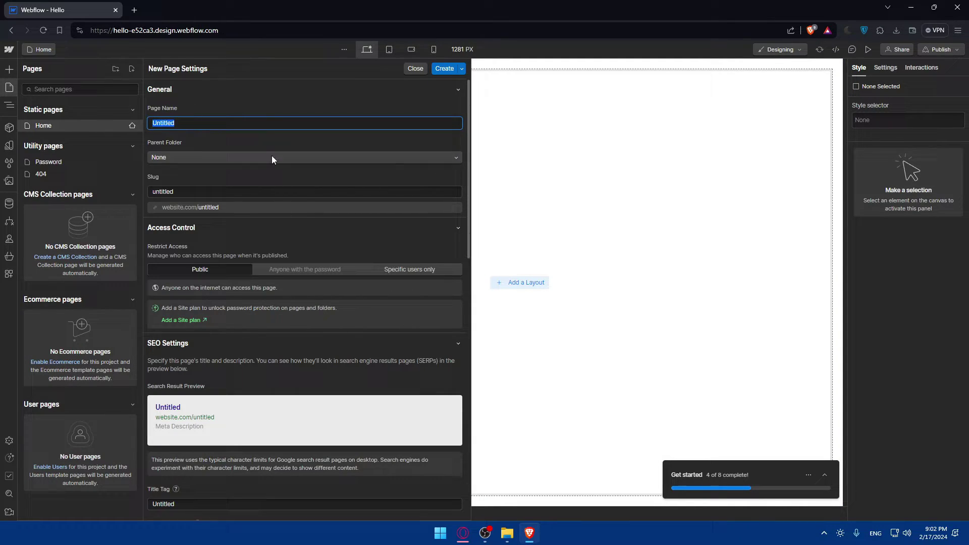
{"action": "scroll", "coordinate": [250, 242], "scroll_direction": "down", "scroll_amount": 10}
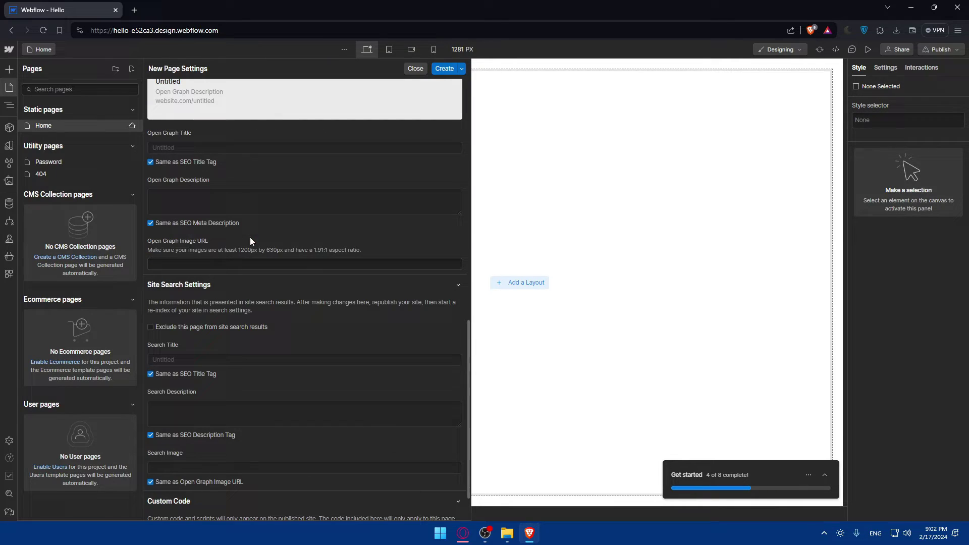
{"action": "left_click", "coordinate": [415, 68]}
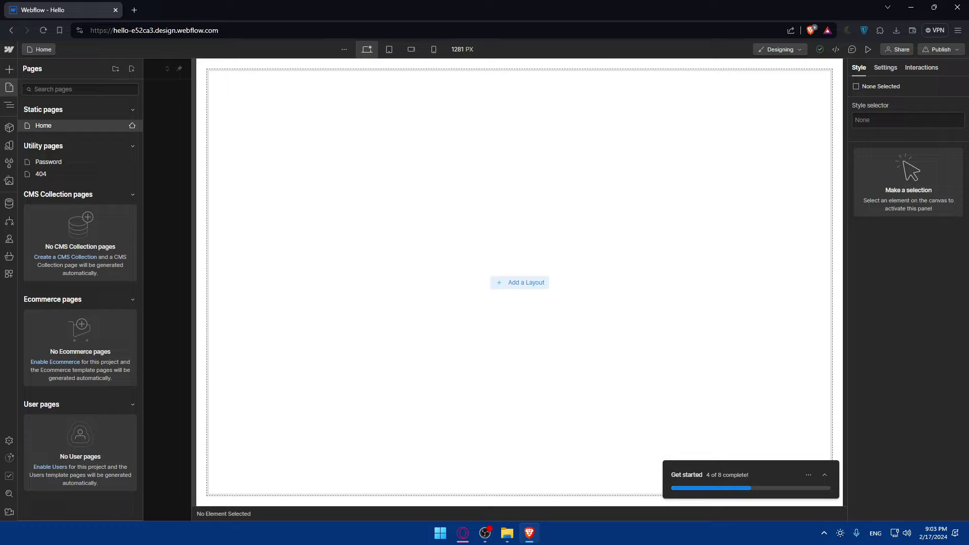
Step: Show the Add Elements panel and scroll down to the Forms and Advanced groups
{"action": "left_click", "coordinate": [9, 70]}
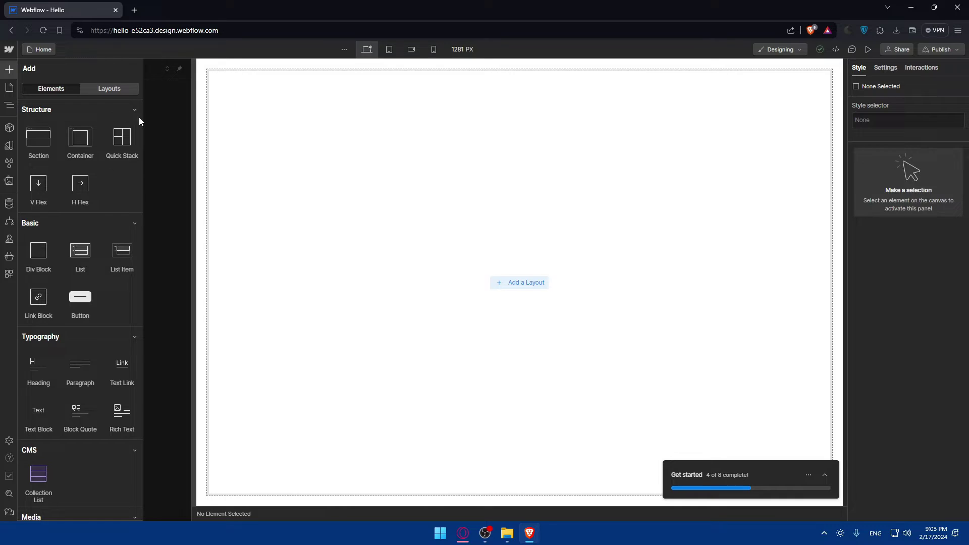
{"action": "scroll", "coordinate": [60, 182], "scroll_direction": "down", "scroll_amount": 2}
{"action": "scroll", "coordinate": [83, 247], "scroll_direction": "down", "scroll_amount": 2}
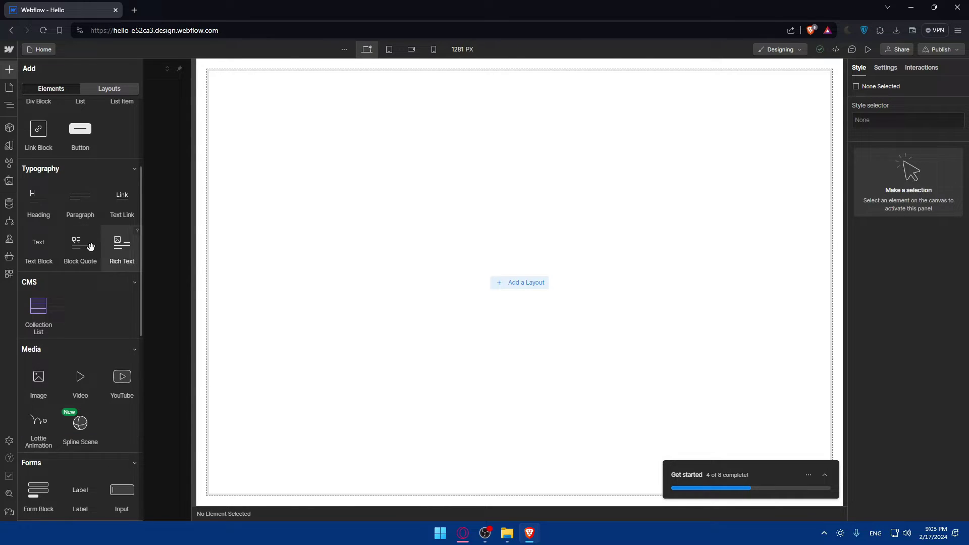
{"action": "scroll", "coordinate": [57, 281], "scroll_direction": "down", "scroll_amount": 2}
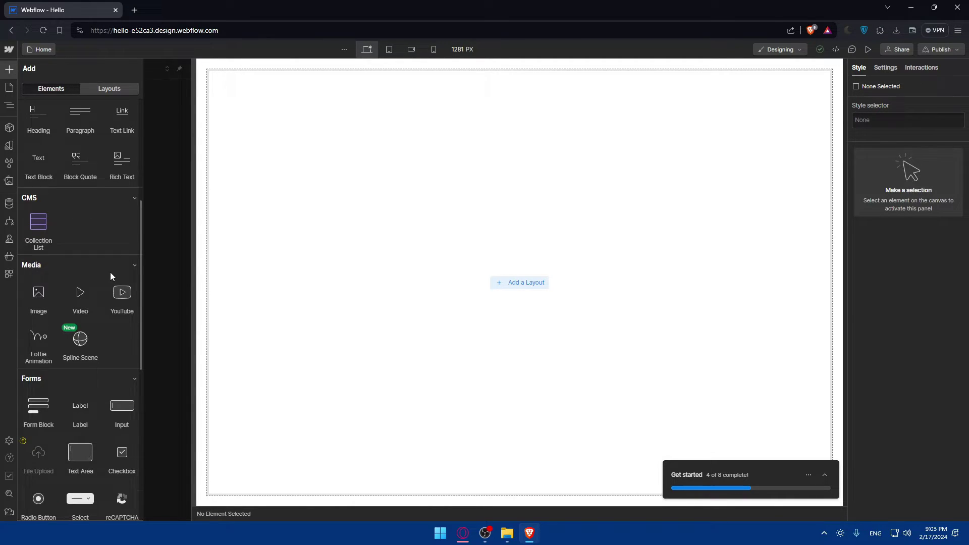
{"action": "scroll", "coordinate": [75, 288], "scroll_direction": "down", "scroll_amount": 2}
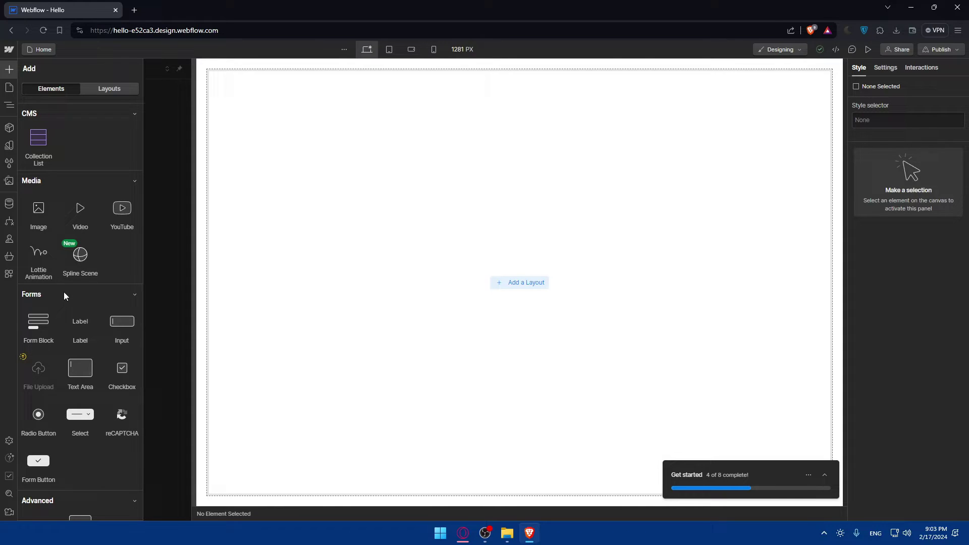
{"action": "scroll", "coordinate": [64, 292], "scroll_direction": "down", "scroll_amount": 2}
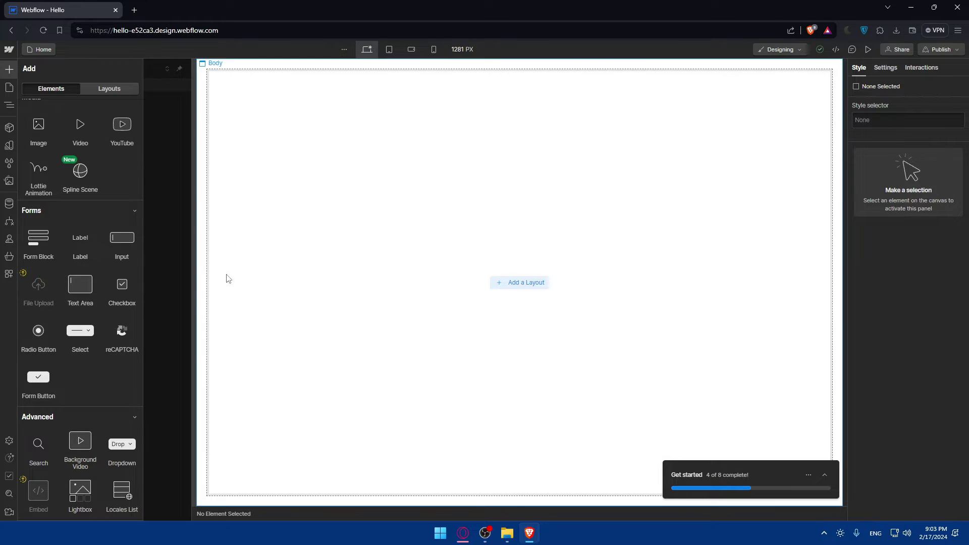
Step: Open the File Upload upgrade plans in a new tab and review the Basic, CMS and Business prices
{"action": "left_click", "coordinate": [22, 272]}
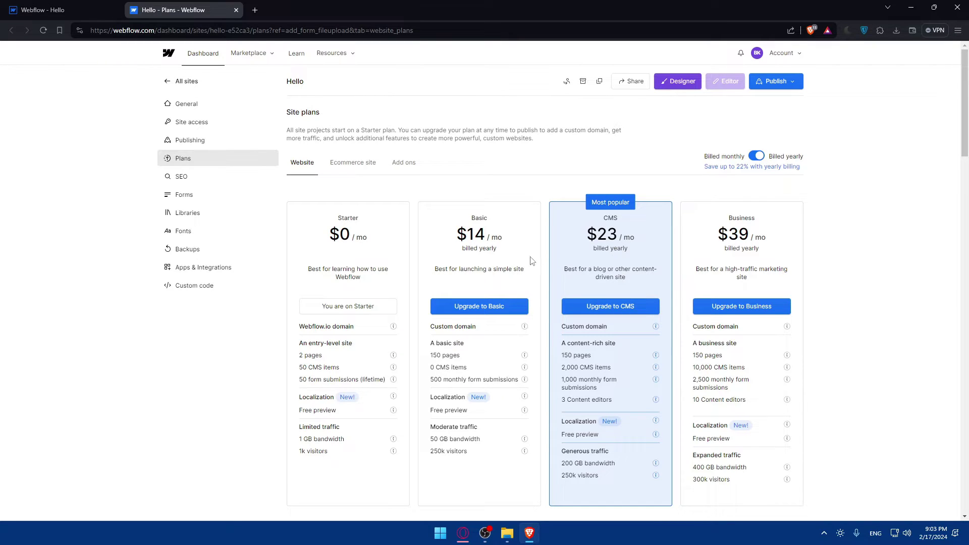
{"action": "scroll", "coordinate": [625, 258], "scroll_direction": "down", "scroll_amount": 2}
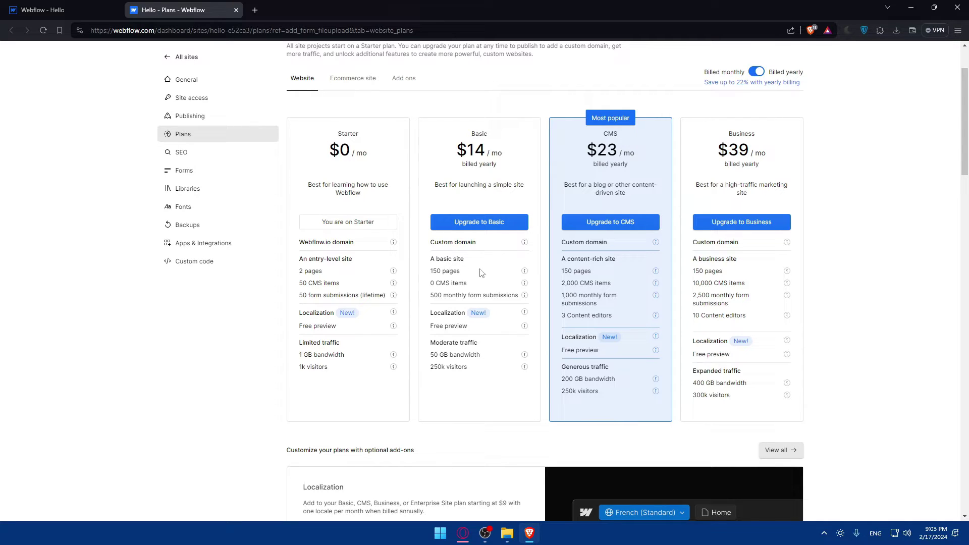
{"action": "double_click", "coordinate": [435, 271]}
{"action": "left_click", "coordinate": [474, 273]}
Step: Drag a Code Block from the Advanced section onto the empty Home page, then open a new tab
{"action": "key", "text": "ctrl+shift+Tab"}
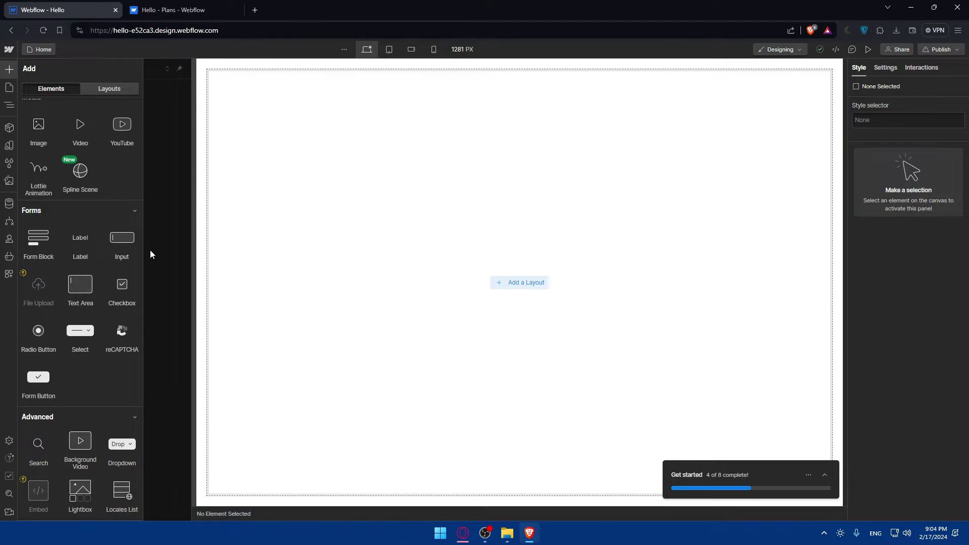
{"action": "scroll", "coordinate": [101, 322], "scroll_direction": "down", "scroll_amount": 3}
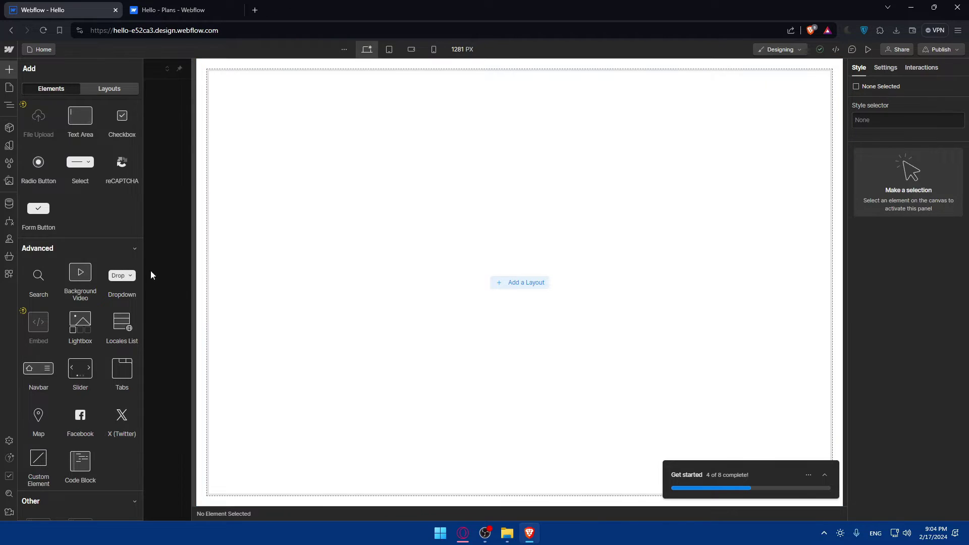
{"action": "left_click", "coordinate": [162, 9]}
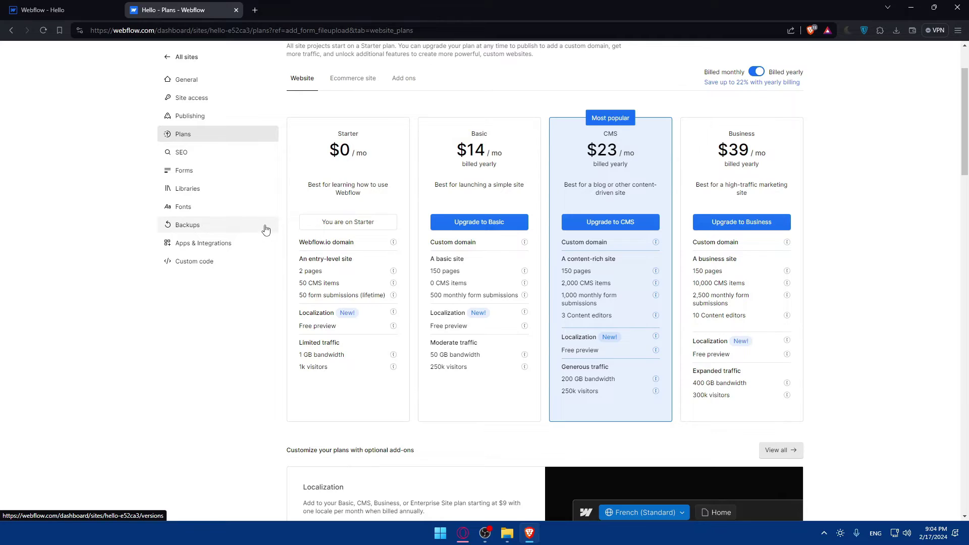
{"action": "left_click", "coordinate": [48, 9]}
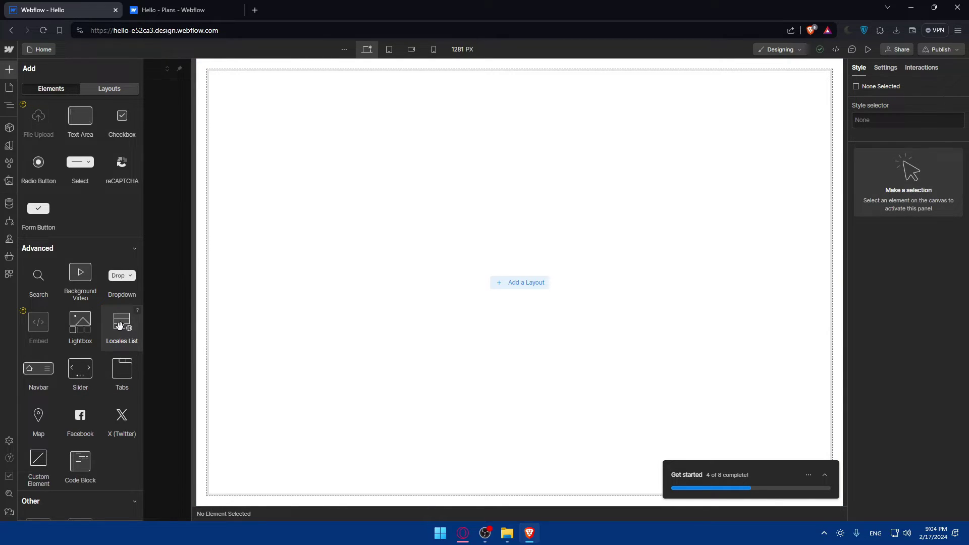
{"action": "scroll", "coordinate": [81, 378], "scroll_direction": "down", "scroll_amount": 1}
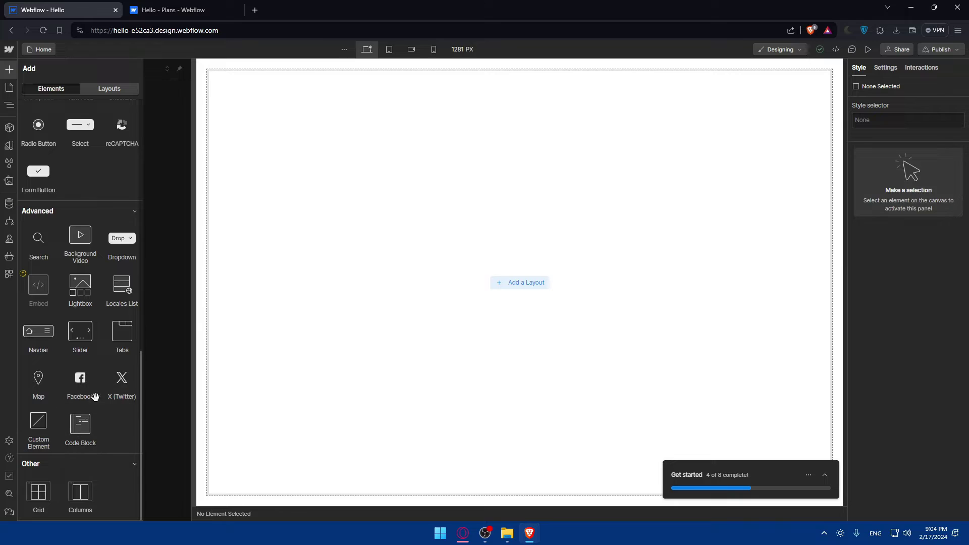
{"action": "left_click_drag", "start_coordinate": [80, 426], "coordinate": [459, 286]}
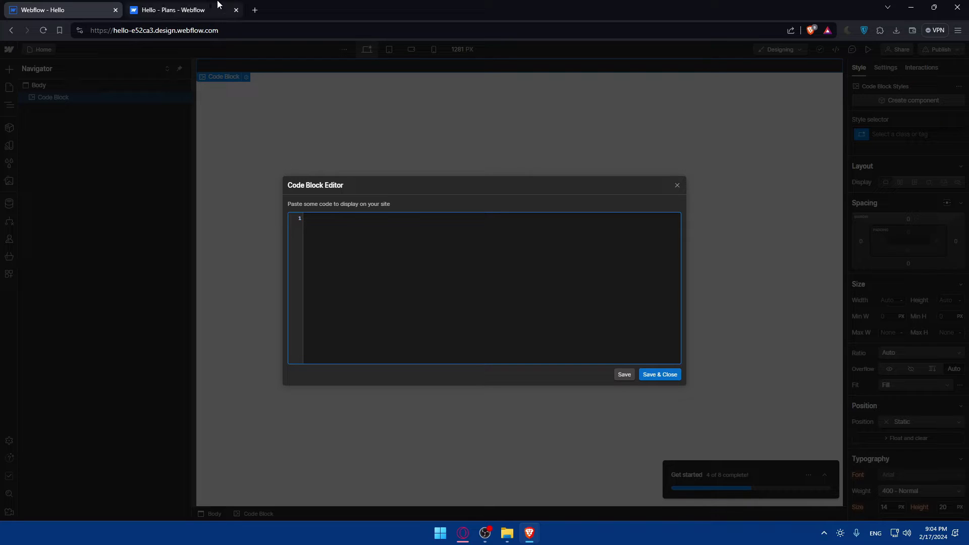
{"action": "left_click", "coordinate": [255, 11]}
Step: Search 'example of html code', open W3Schools' HTML document example, and select all its code
{"action": "type", "text": "exp"}
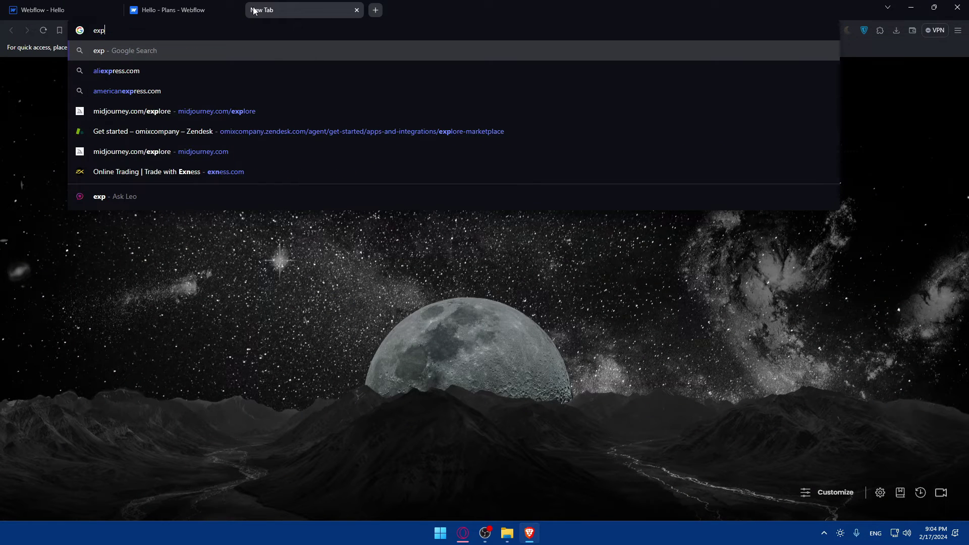
{"action": "type", "text": "ande"}
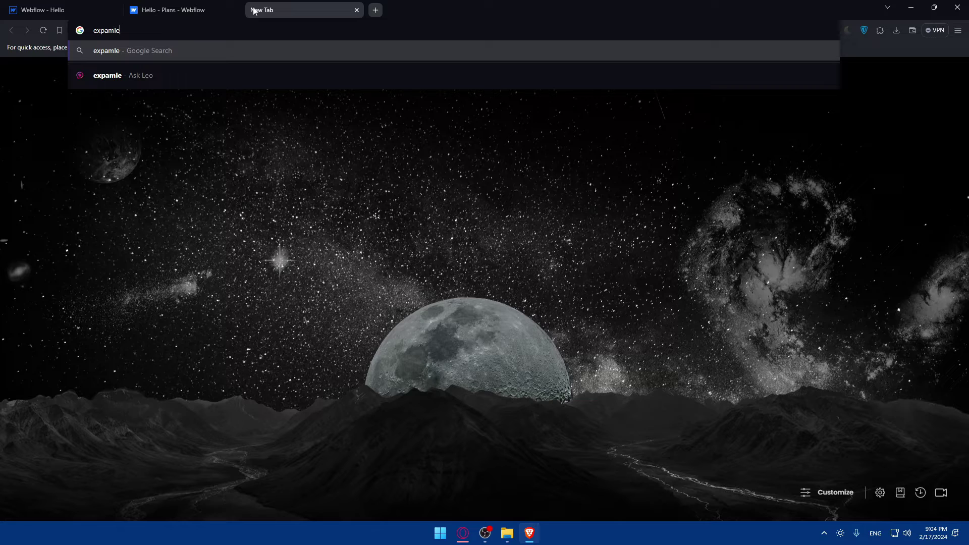
{"action": "key", "text": "BackSpace"}
{"action": "key", "text": "BackSpace"}
{"action": "key", "text": "BackSpace"}
{"action": "key", "text": "BackSpace"}
{"action": "key", "text": "BackSpace"}
{"action": "key", "text": "BackSpace"}
{"action": "type", "text": "xample of"}
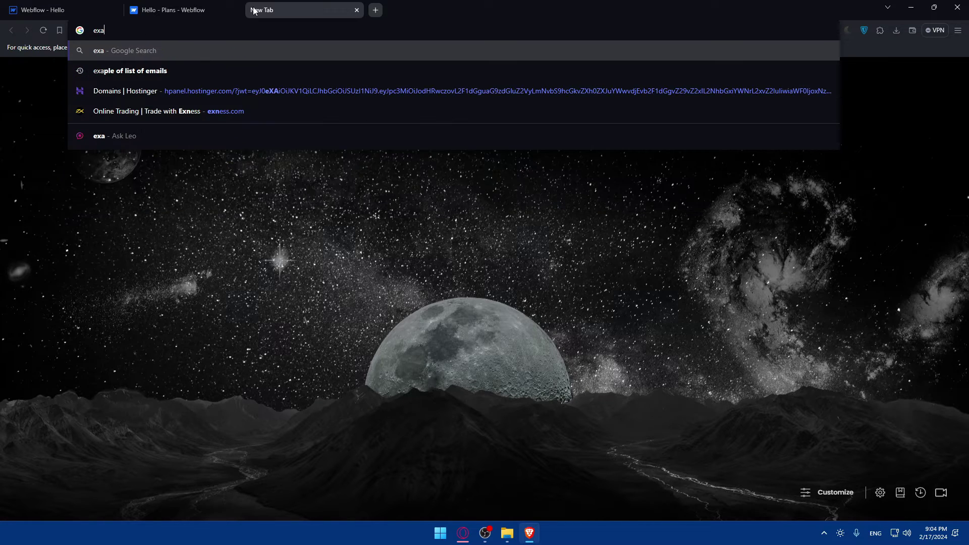
{"action": "type", "text": " html cod"}
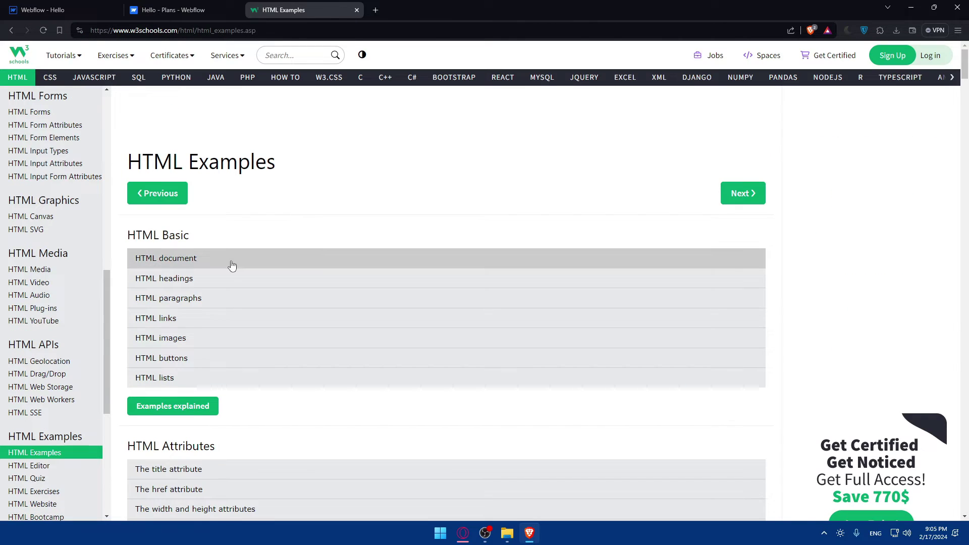
{"action": "left_click", "coordinate": [231, 260]}
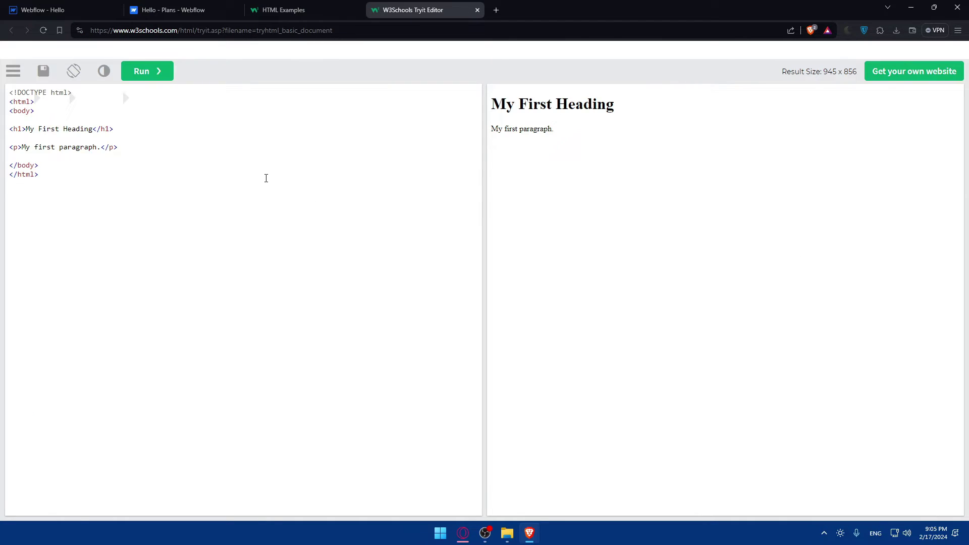
{"action": "left_click", "coordinate": [75, 181]}
{"action": "key", "text": "ctrl+a"}
{"action": "key", "text": "ctrl+c"}
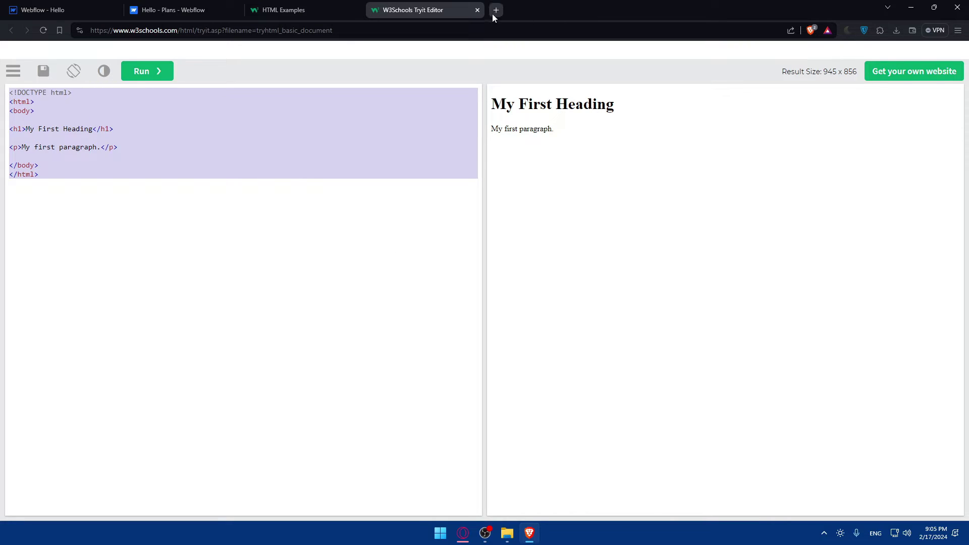
Step: Close the Tryit Editor and HTML Examples tabs and return to the Webflow designer
{"action": "left_click", "coordinate": [478, 10]}
{"action": "left_click", "coordinate": [356, 9]}
{"action": "left_click", "coordinate": [61, 10]}
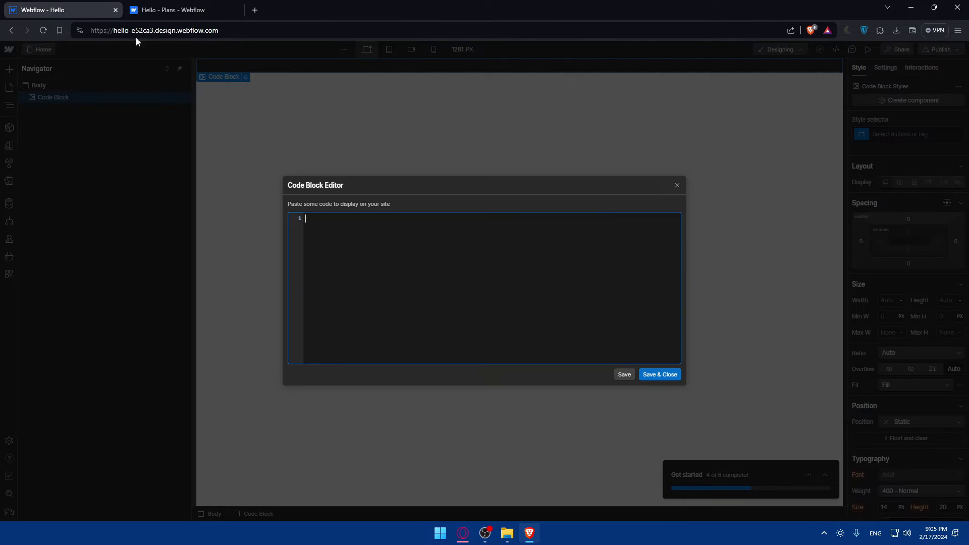
Step: Paste the copied HTML example into the Code Block, save it, and select the page Body
{"action": "key", "text": "ctrl+v"}
{"action": "left_click", "coordinate": [664, 375]}
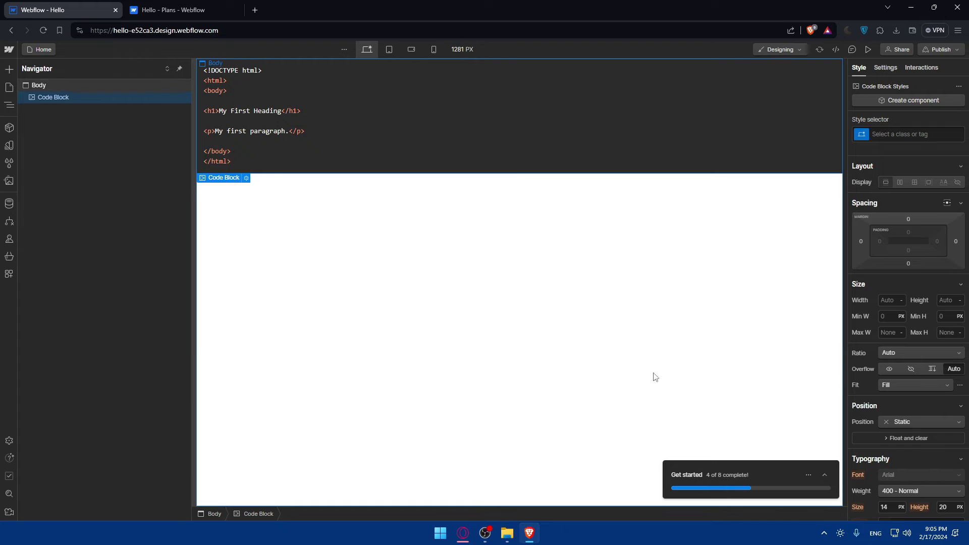
{"action": "left_click", "coordinate": [333, 199]}
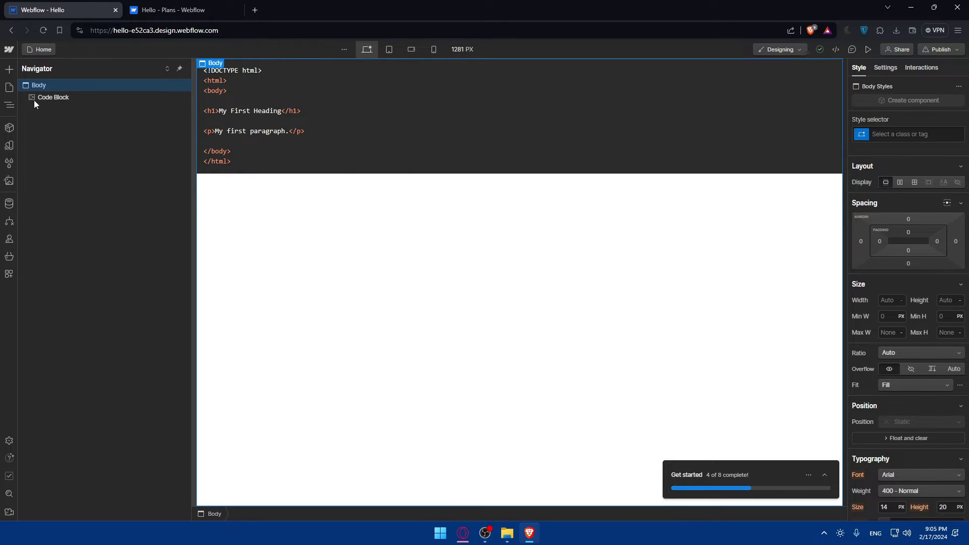
Step: Open the Add elements panel and scroll down to the Advanced elements
{"action": "left_click", "coordinate": [9, 69]}
{"action": "scroll", "coordinate": [39, 256], "scroll_direction": "down", "scroll_amount": 10}
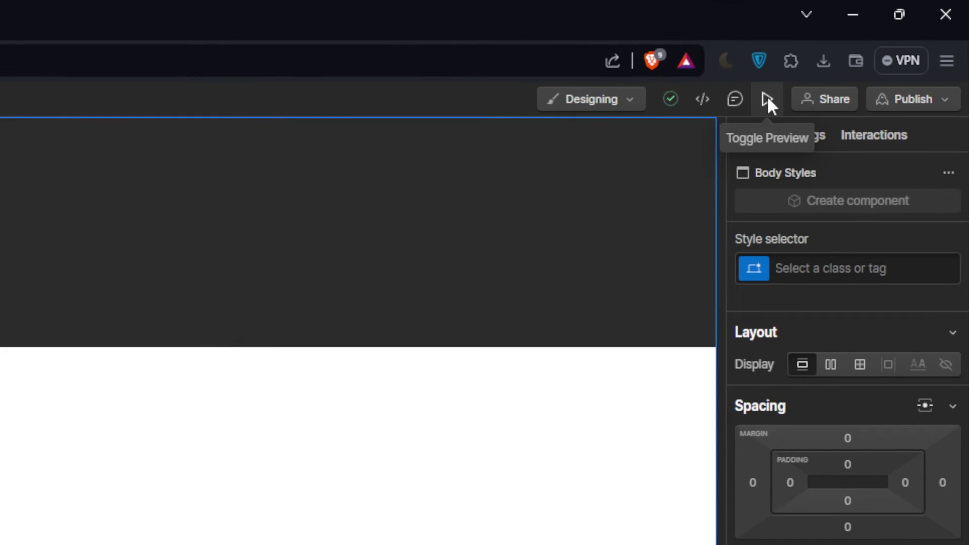
Step: Preview the Home page at tablet, mobile landscape, 320 px portrait and desktop widths, then exit preview
{"action": "left_click", "coordinate": [868, 48]}
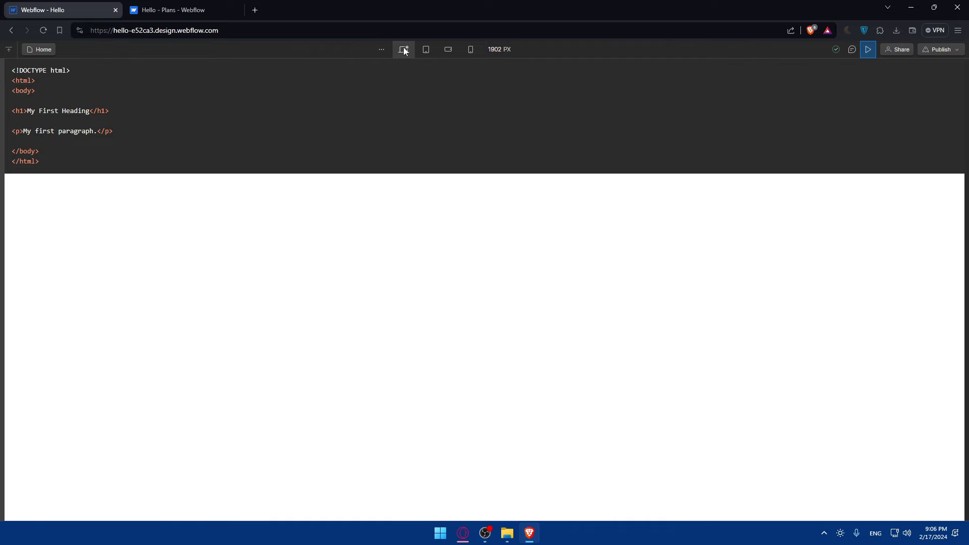
{"action": "left_click", "coordinate": [427, 49]}
{"action": "left_click", "coordinate": [446, 49]}
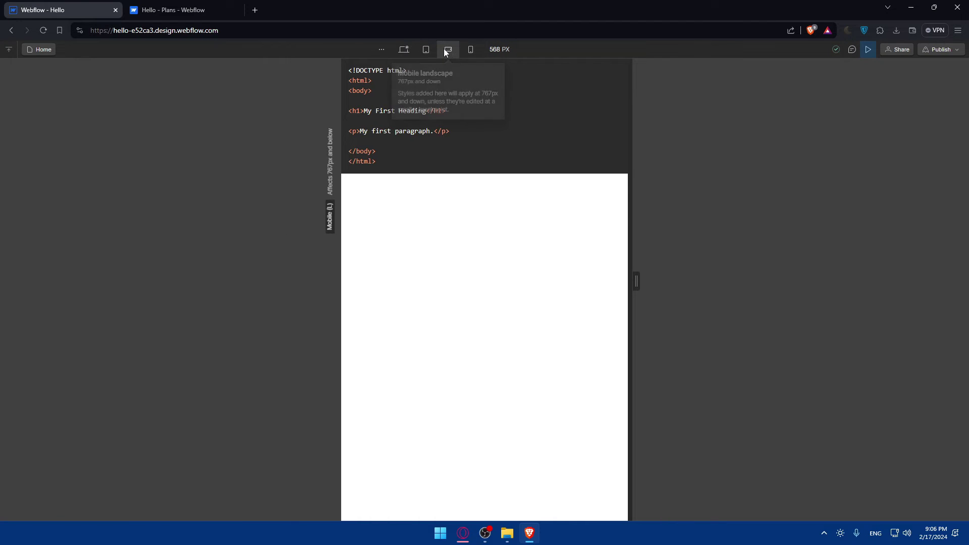
{"action": "left_click", "coordinate": [470, 49]}
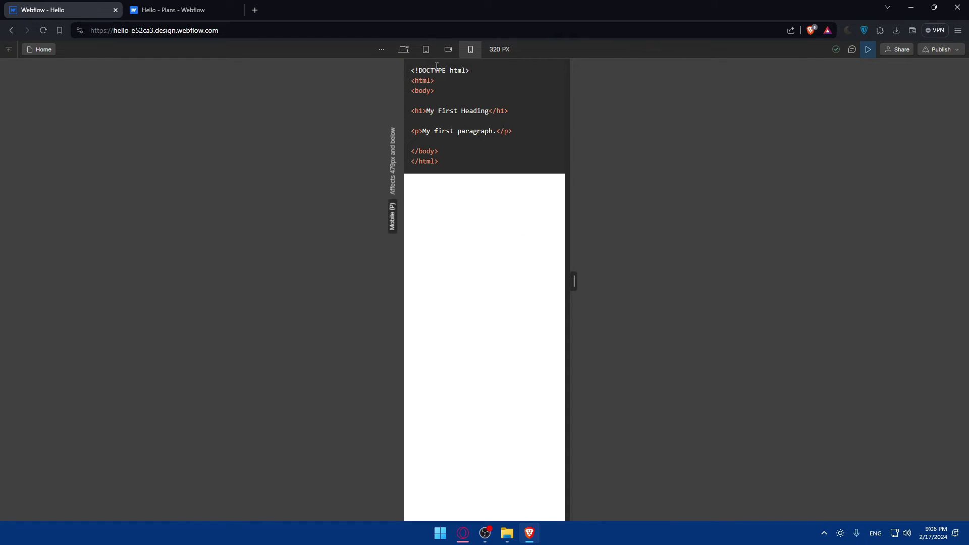
{"action": "left_click", "coordinate": [403, 50]}
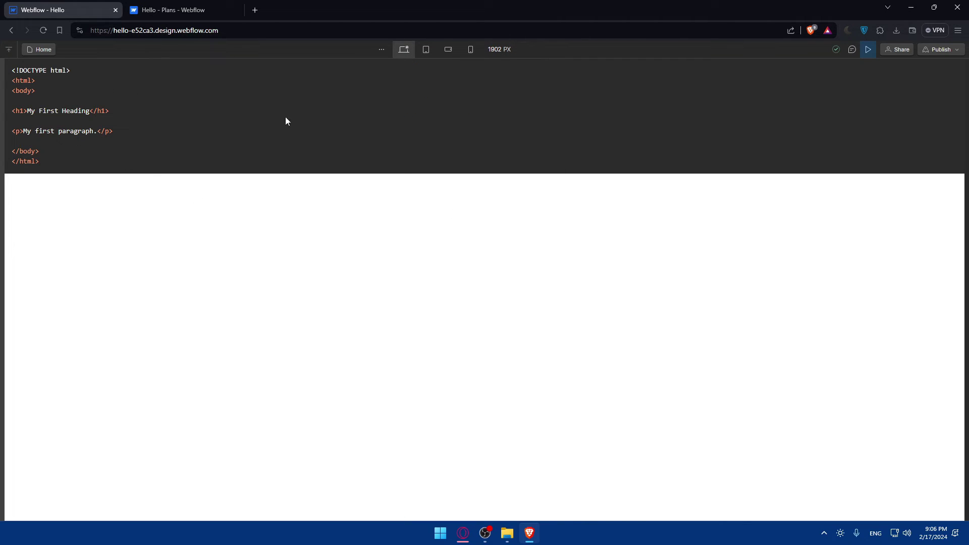
{"action": "left_click", "coordinate": [869, 49]}
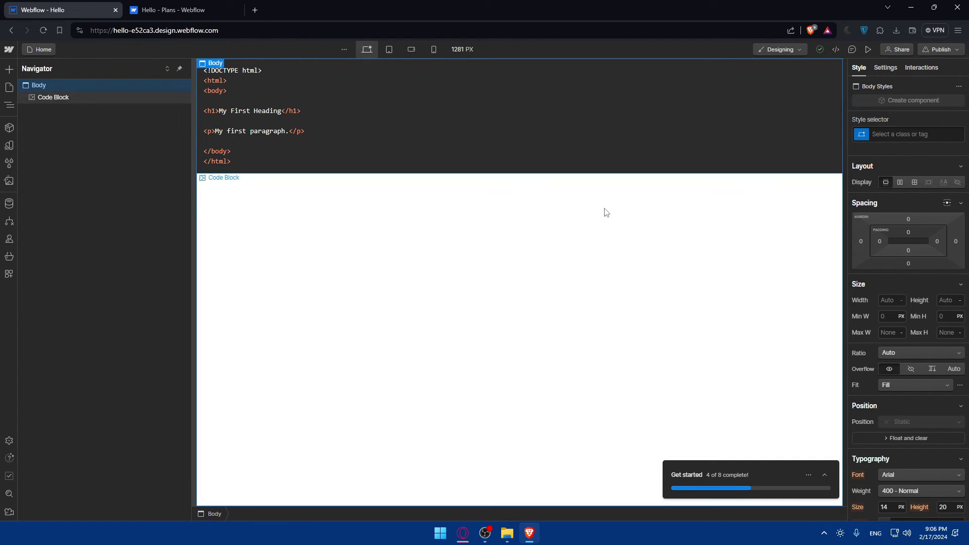
{"action": "left_click", "coordinate": [939, 50]}
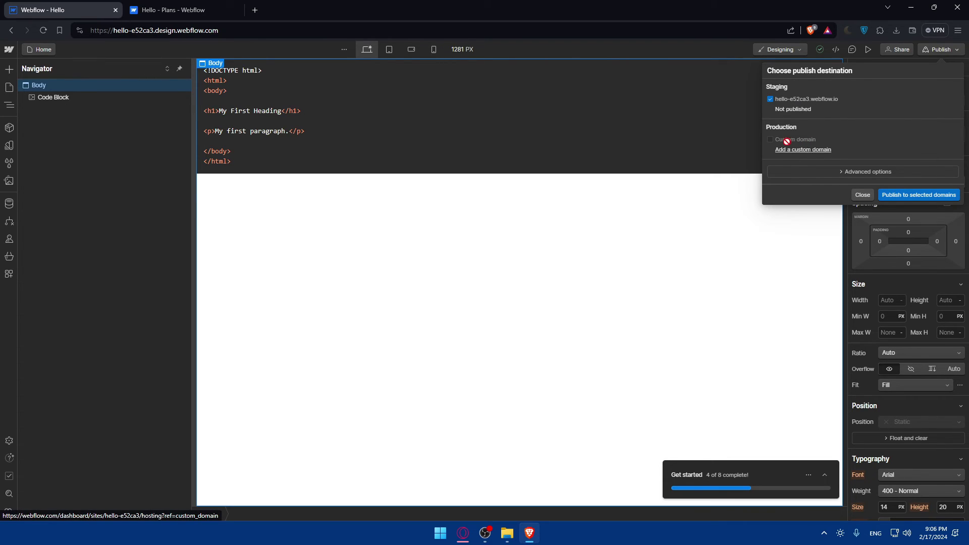
{"action": "left_click", "coordinate": [456, 187]}
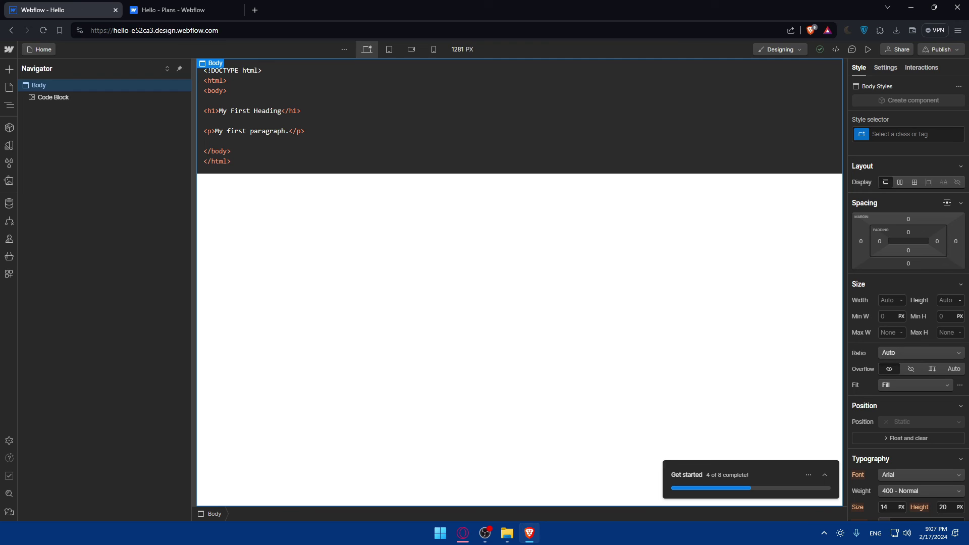
Step: Open a blank new tab and close the Webflow - Hello and Hello - Plans tabs
{"action": "left_click", "coordinate": [255, 10]}
{"action": "left_click", "coordinate": [115, 9]}
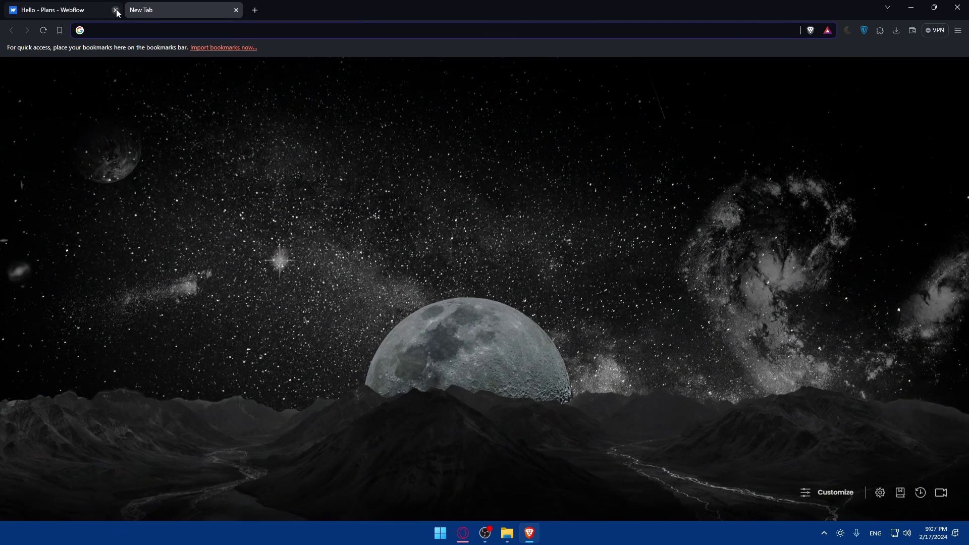
{"action": "left_click", "coordinate": [115, 10]}
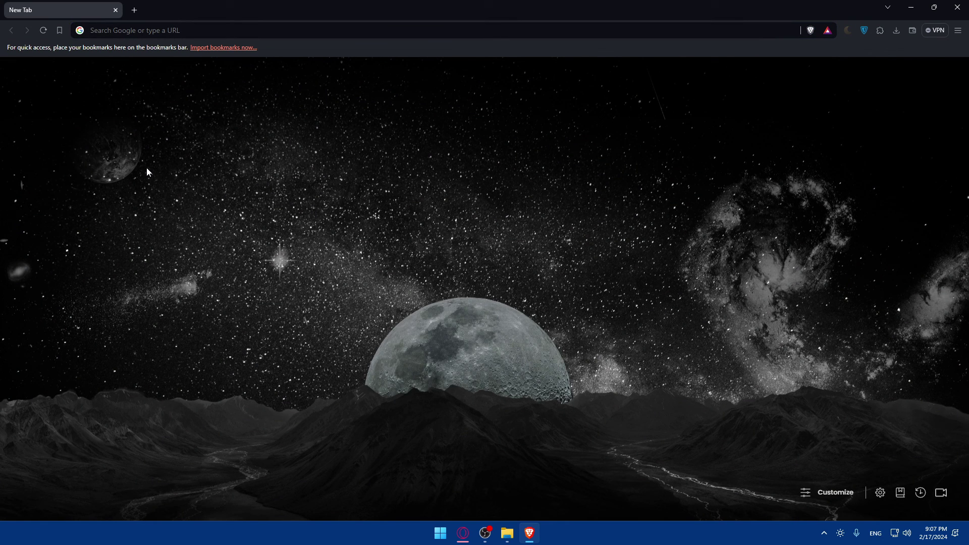